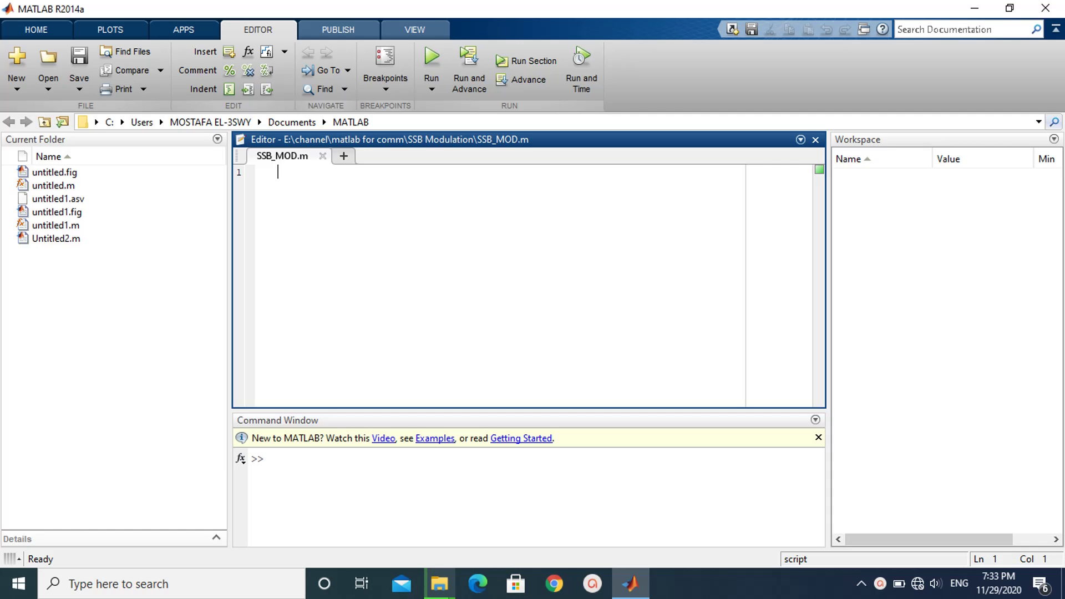
Step: Add the '%% Parameter Defenition' header and the time vector t=0:.001:1
key(Tab)
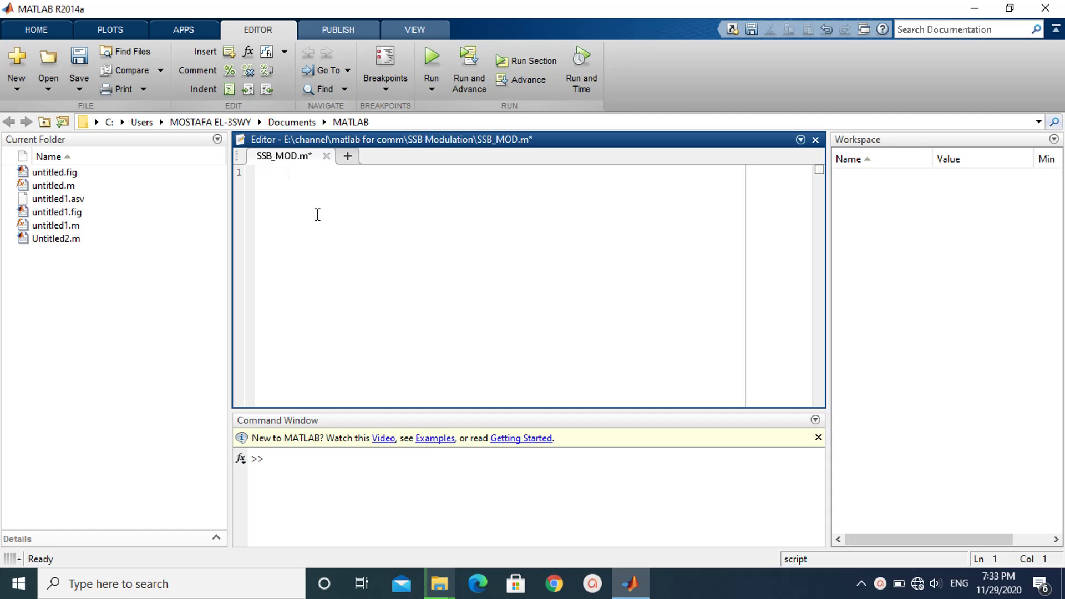
text(%% )
text(Parameter Defenition)
key(Return)
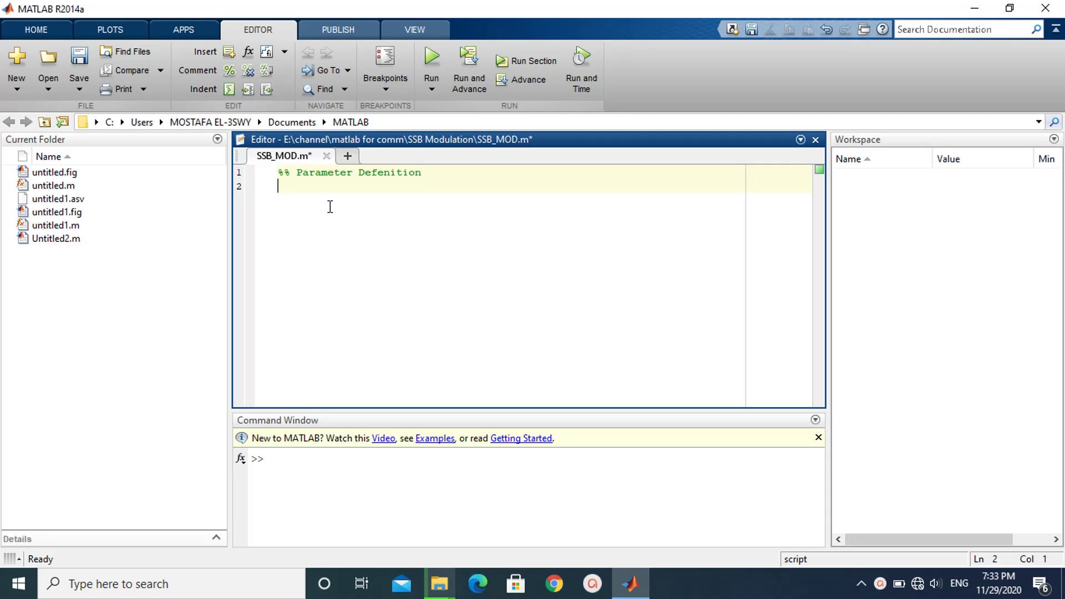
text(t=0:.001:1;)
key(Return)
Step: Define fm=20, fc=70, am=1 and ac=1, trimming the extra blank lines
text(fm=20;)
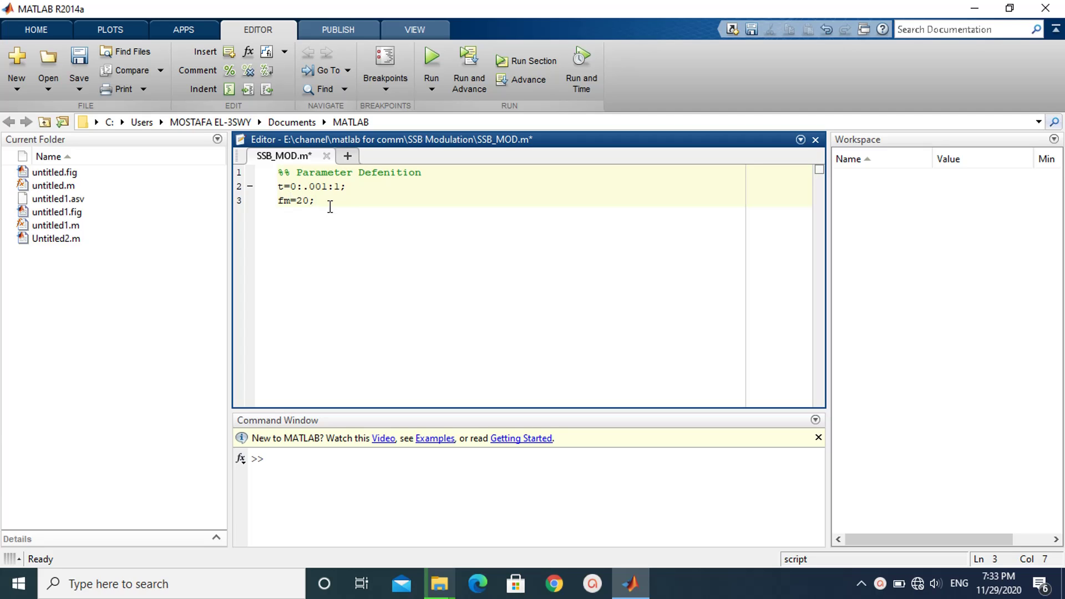
key(Return)
text(fc=)
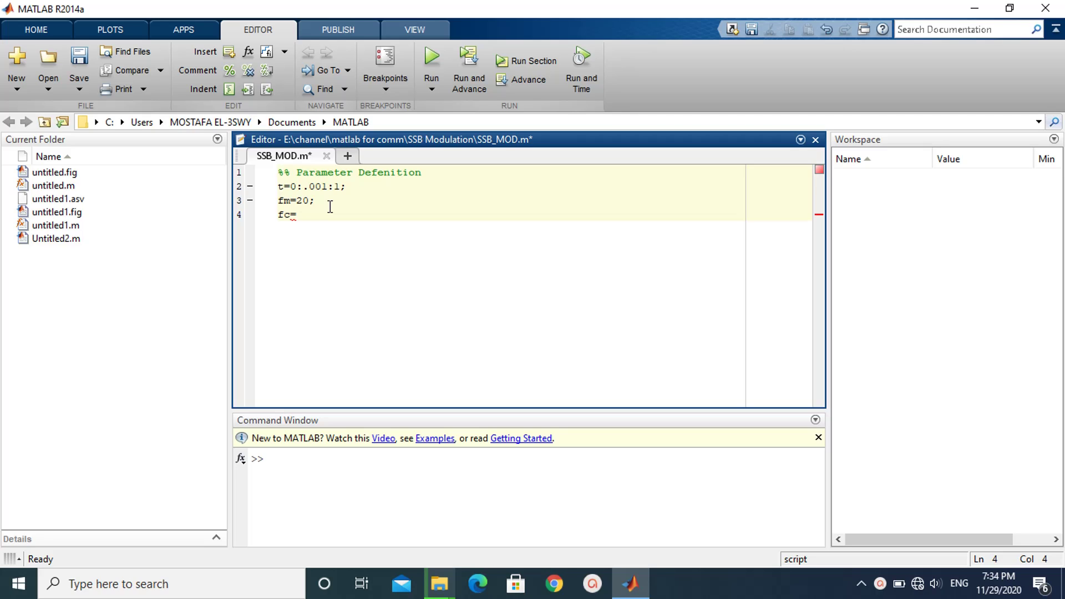
text(70;)
key(Return)
text(am=1;)
key(Return)
text(ac)
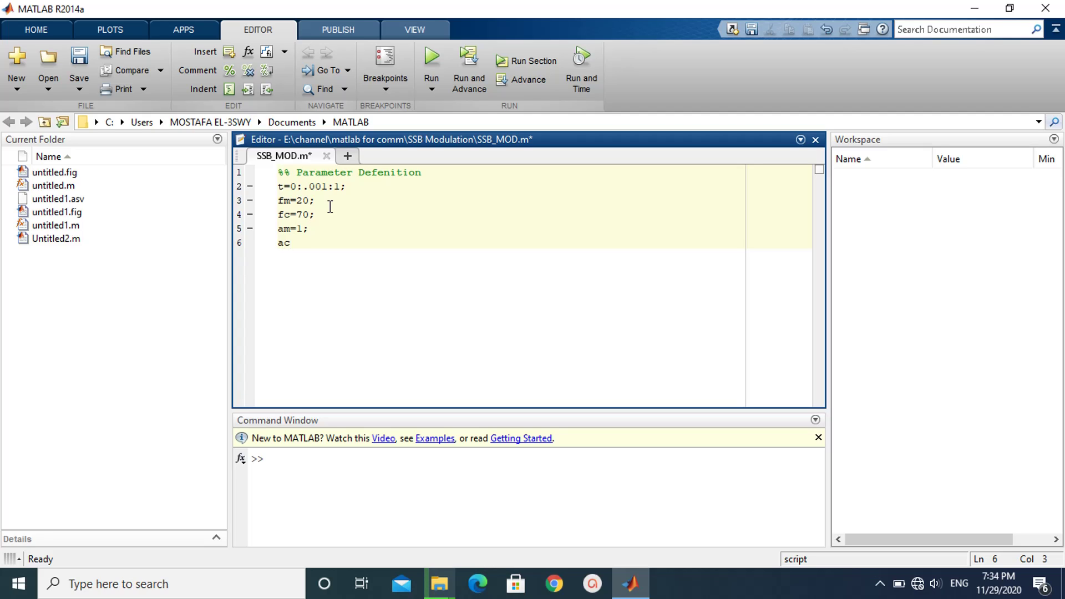
text(=1;)
key(Return)
key(Return)
key(Return)
key(Return)
scroll(330, 206, down, 2)
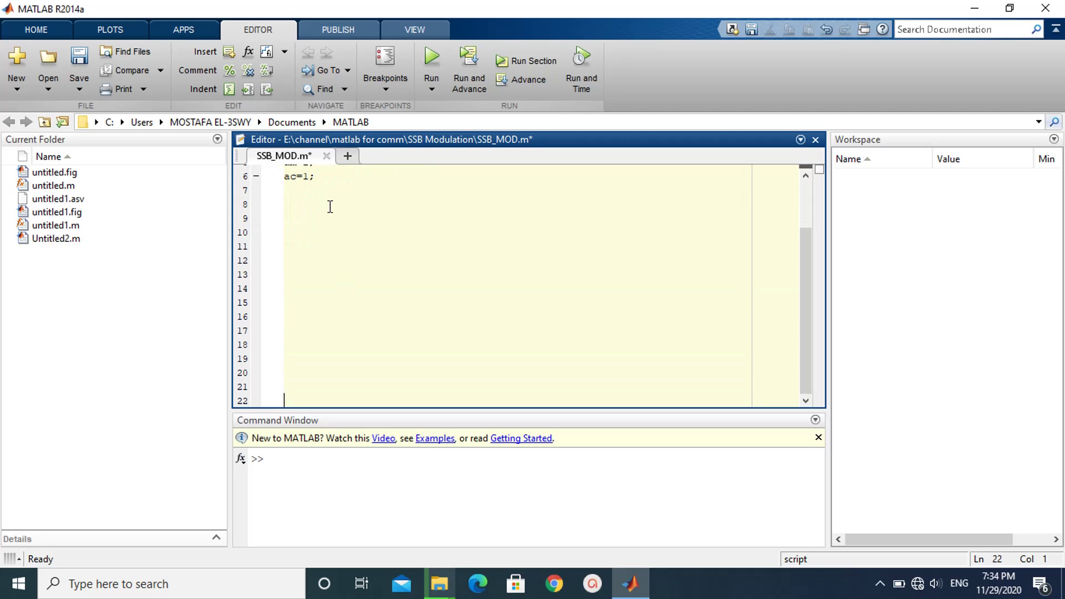
scroll(331, 206, up, 1)
scroll(330, 206, up, 2)
key(BackSpace)
key(BackSpace)
key(BackSpace)
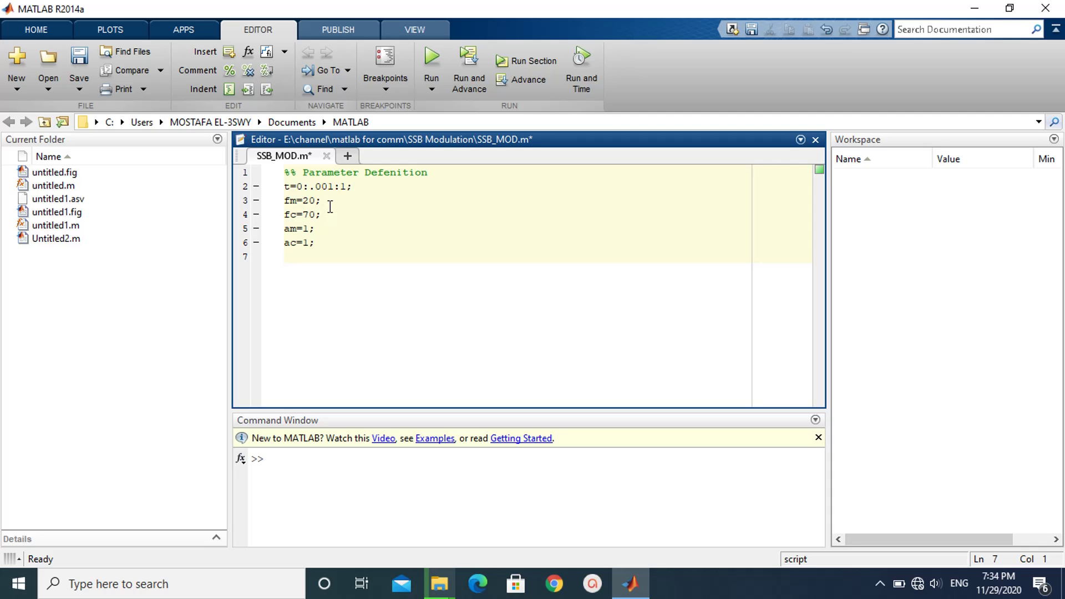
Step: Add the 'generating message and quadrature message' header and m1=am*cos(2*pi*fm*t);
text(%% generating message and)
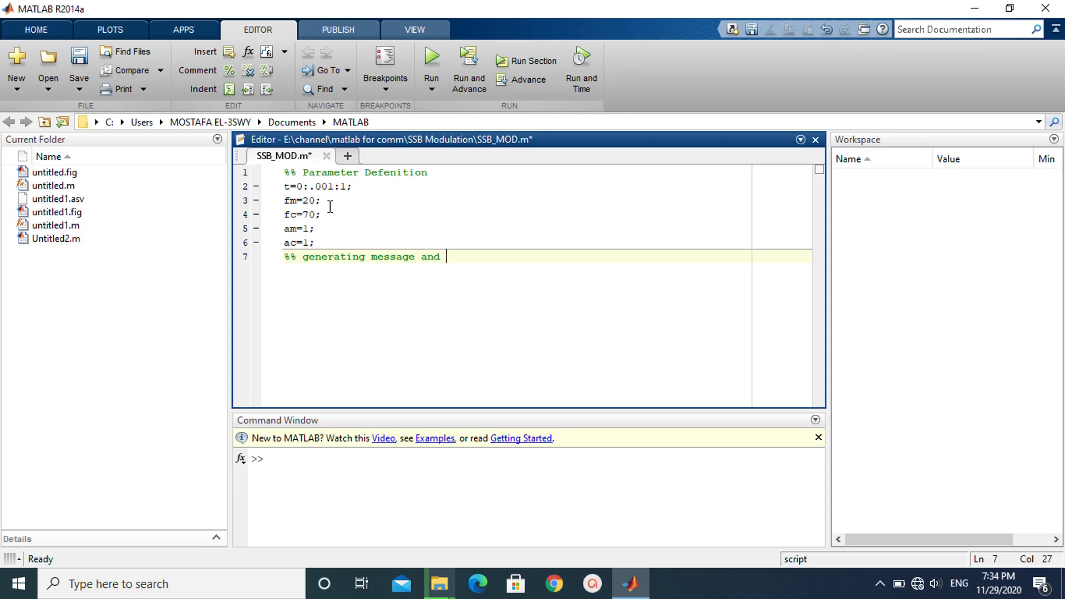
text( qua)
text(drature message)
key(Return)
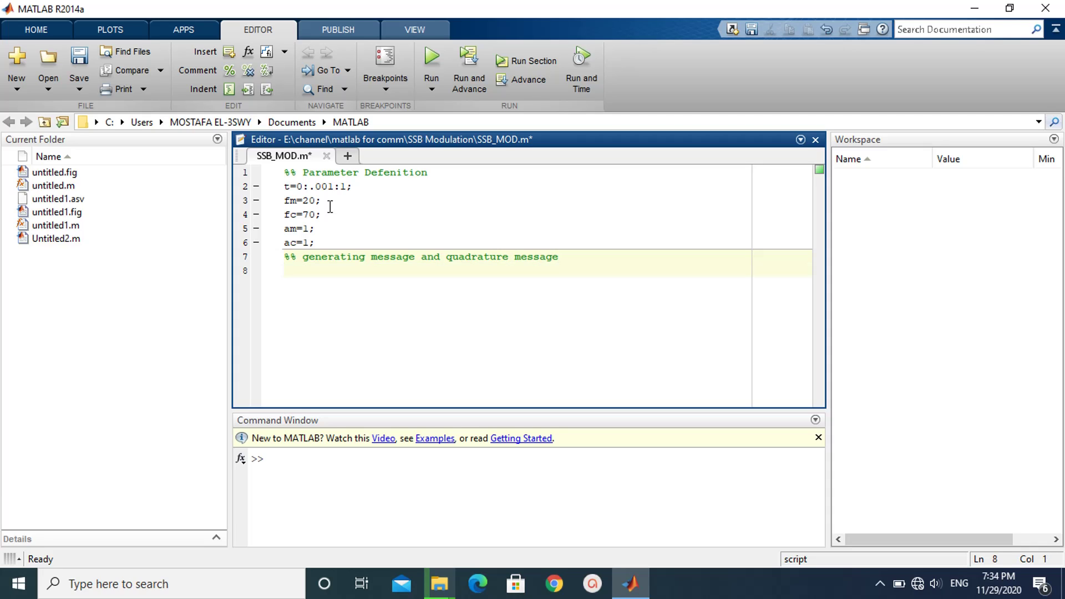
text(m1)
text(=)
text(am)
text(*cos)
text((2*pi*)
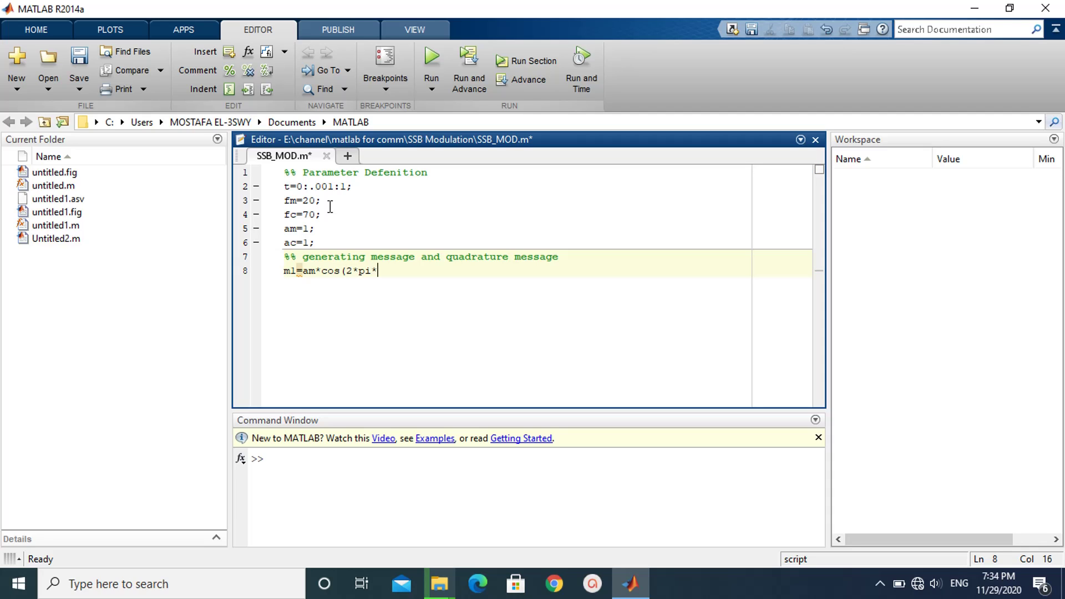
text(fm)
text(*t);)
Step: Plot the message in subplot(4,1,1) with the title 'message signal'
key(Return)
text(sub)
text(plot)
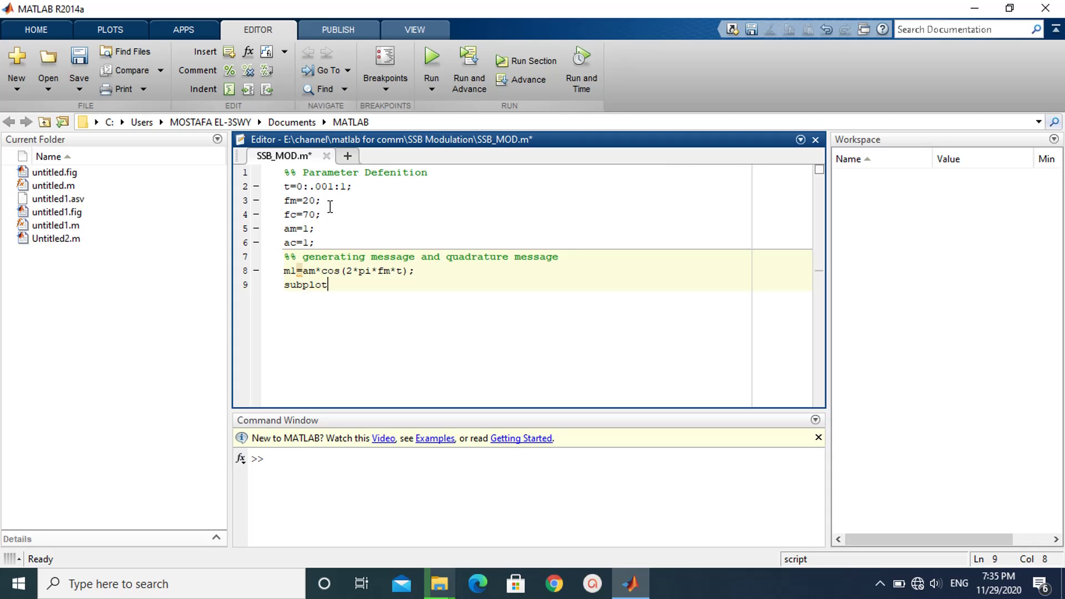
text((4,1,1);)
key(Return)
text(plot)
text((t,ml);)
key(Return)
text(y)
key(BackSpace)
text(title()
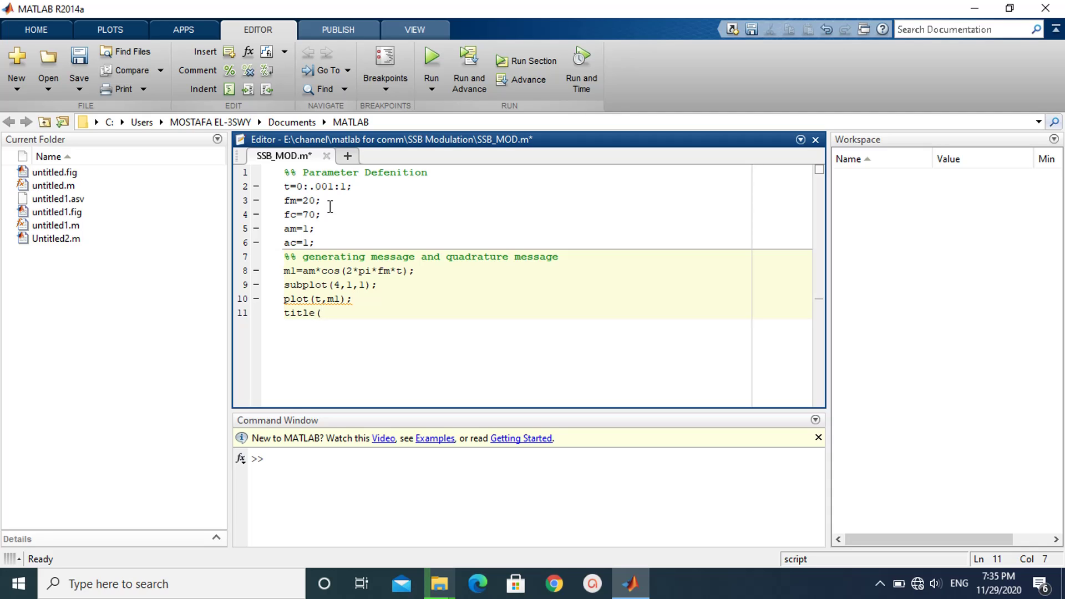
text(')
text(message signal')
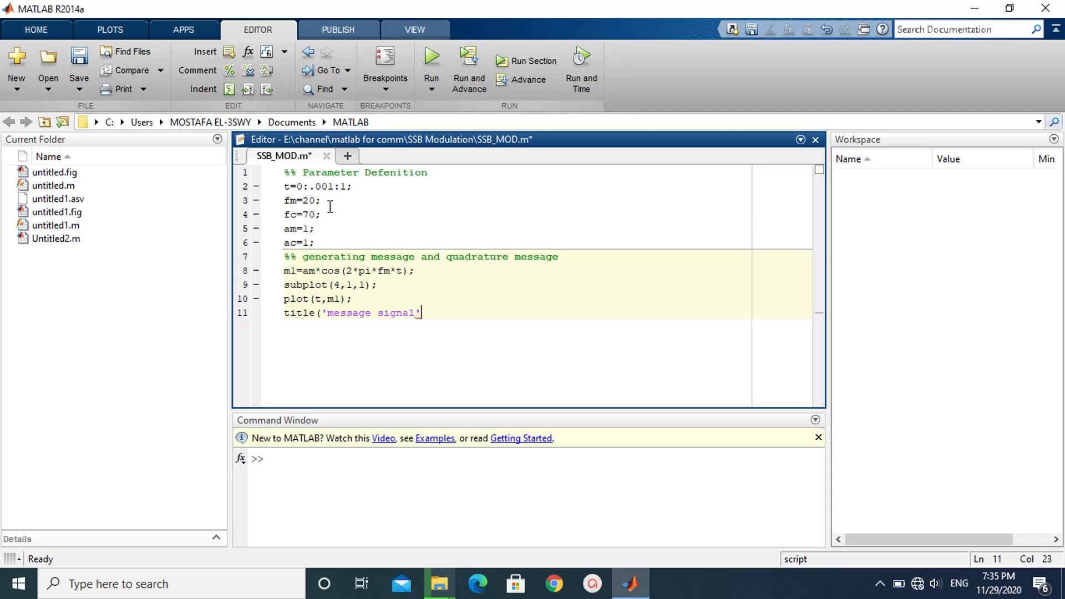
text();)
Step: Define the quadrature message m2=am*sin(2*pi*fm*t);
key(Return)
text(m2=am*)
text(sin(2)
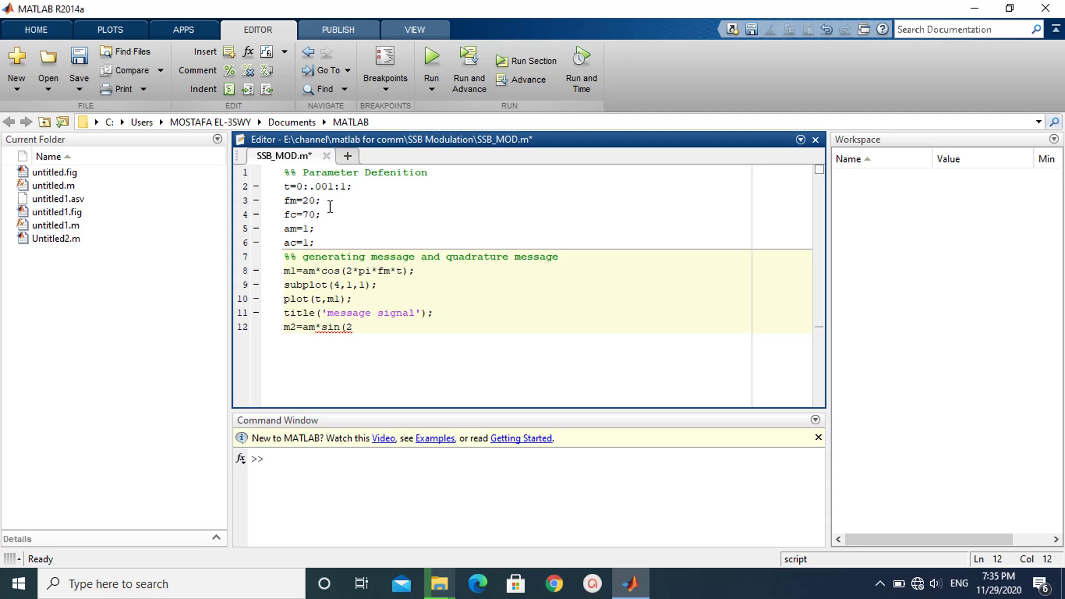
text(*pi)
text(*fm)
text(*t))
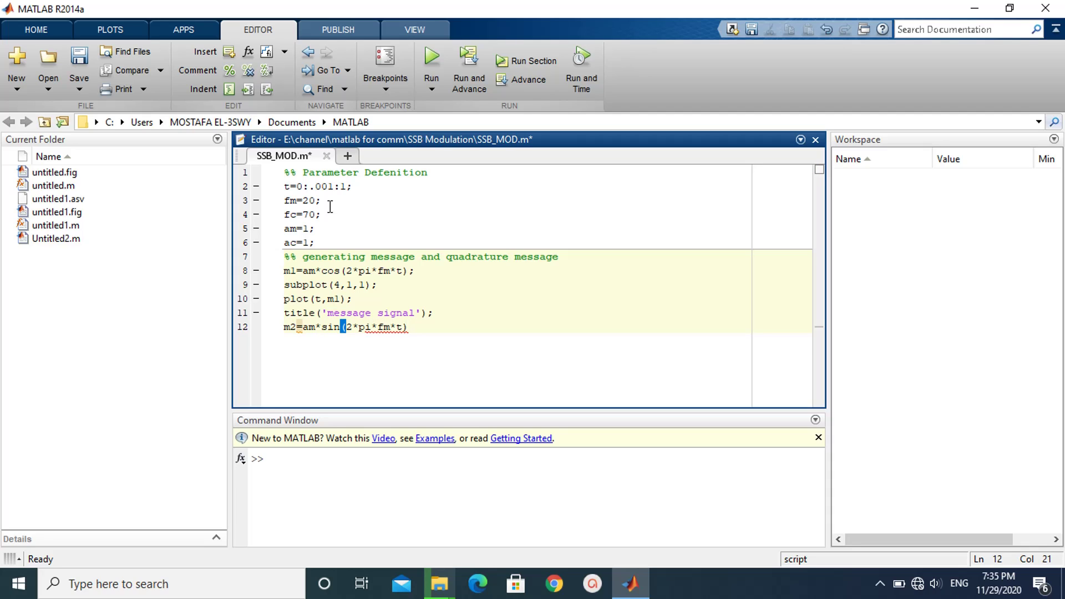
text(;)
key(Return)
key(Return)
Step: Add the carrier section header, define c1=ac*cos(2*pi*fc*t), and select subplot(4,1,2)
text(%%generating )
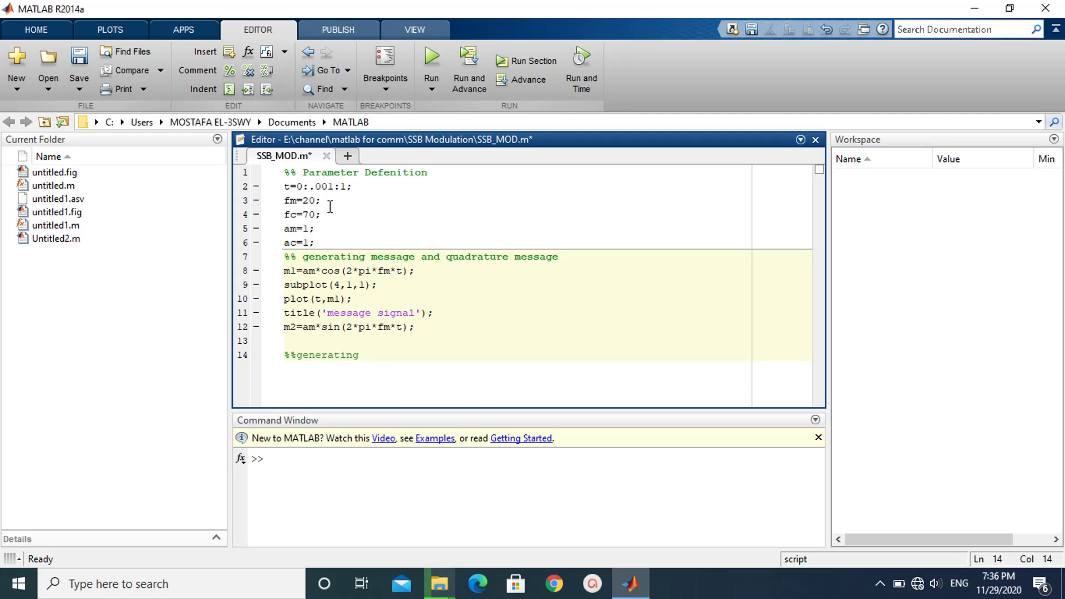
text(car)
text(rier )
text(and )
text(its quadrature signal)
key(Return)
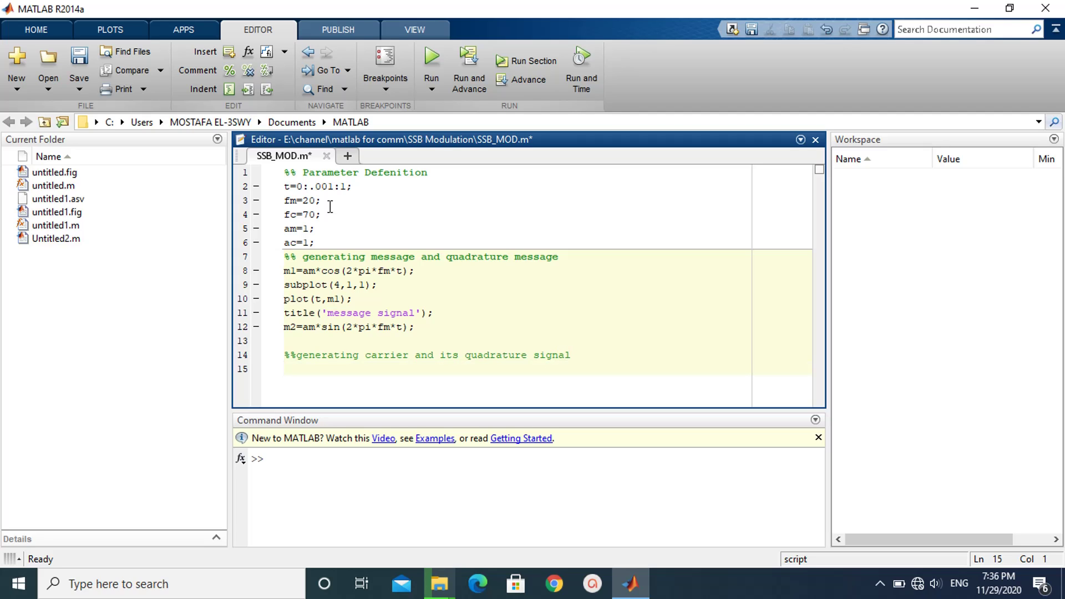
text(cl)
text(=)
text(ac)
text(*)
text(cos)
text((2)
text(*pi)
text(*fc)
text(*t)
text();)
key(Return)
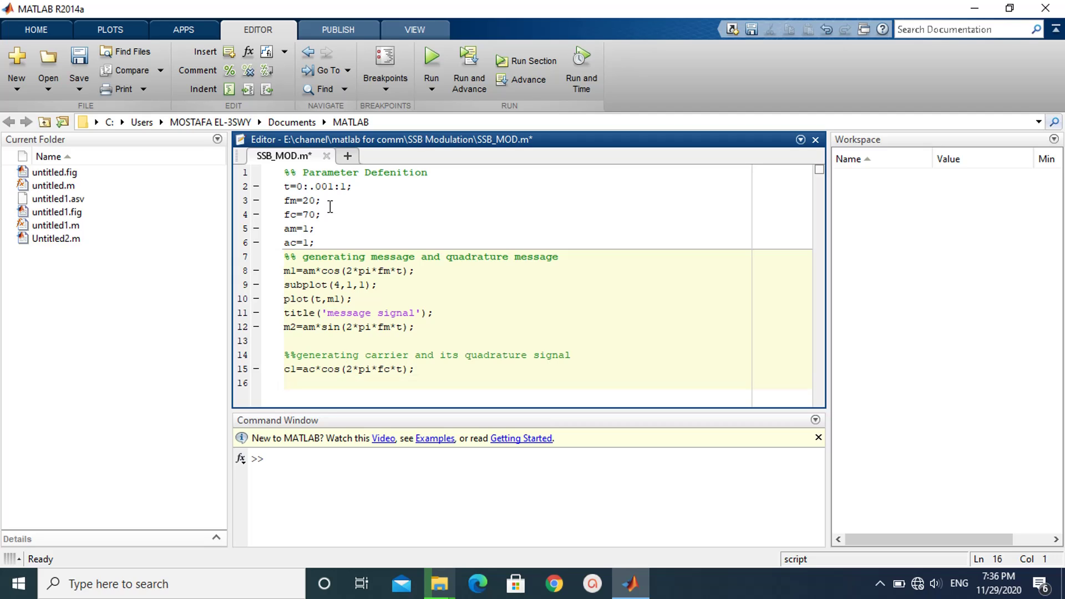
text(subplot()
text(4,1,2)
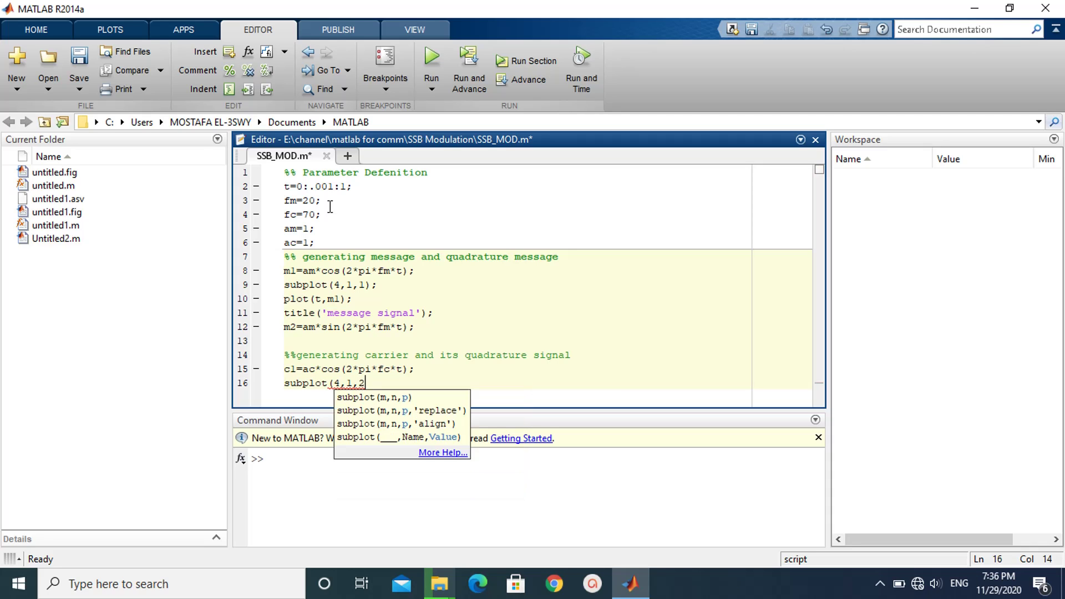
text();)
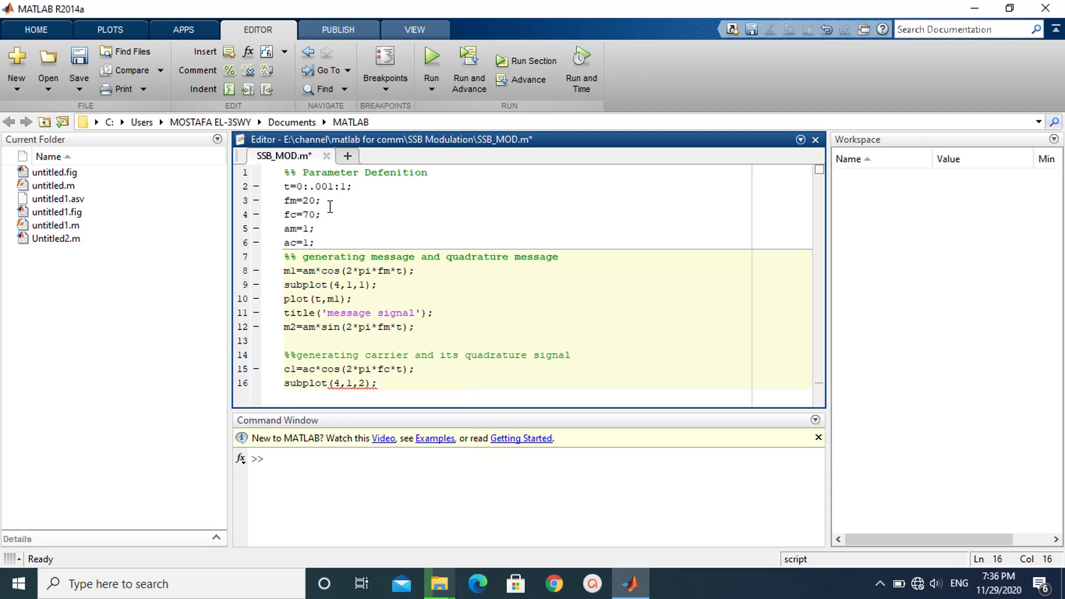
Step: Plot c1 in the second subplot with the title 'carrier signal'
key(Return)
text(plo)
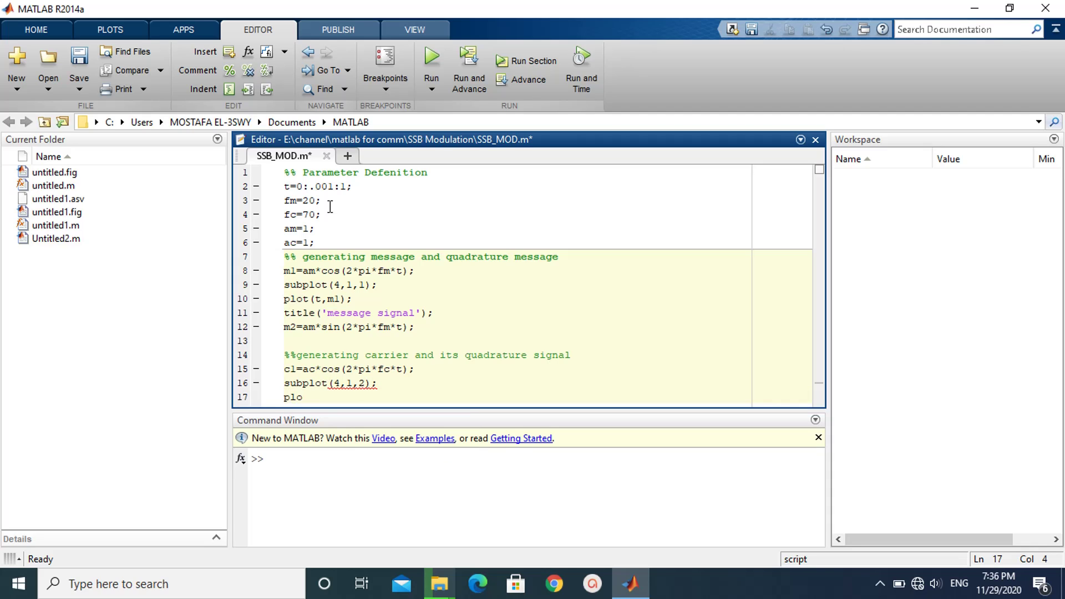
text(t(t,ca)
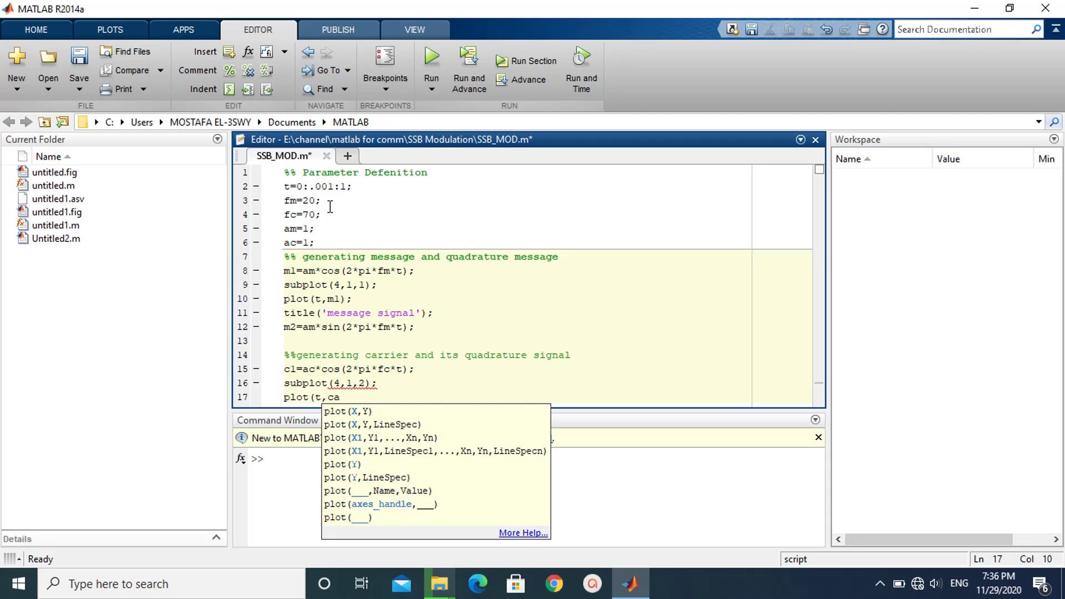
key(BackSpace)
text(l);)
key(Return)
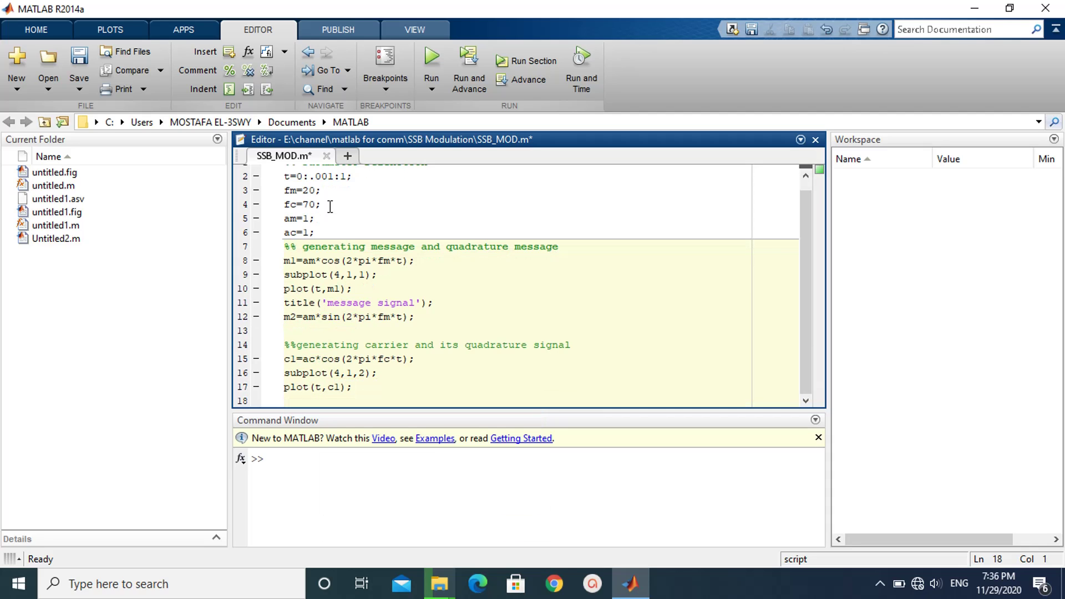
text(title)
text(()
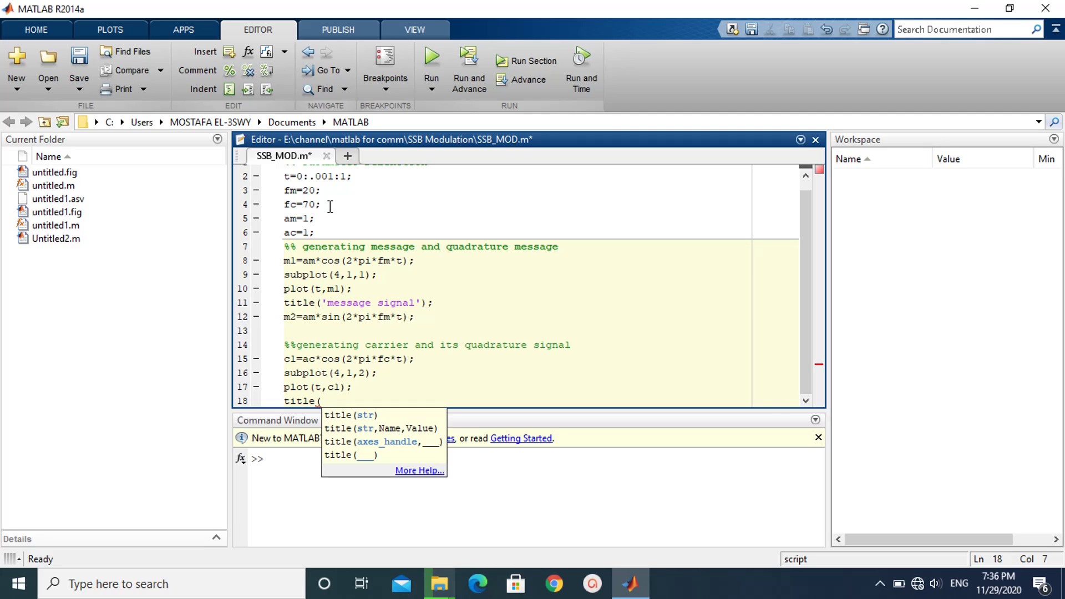
text('')
key(Left)
text(carri)
text(er )
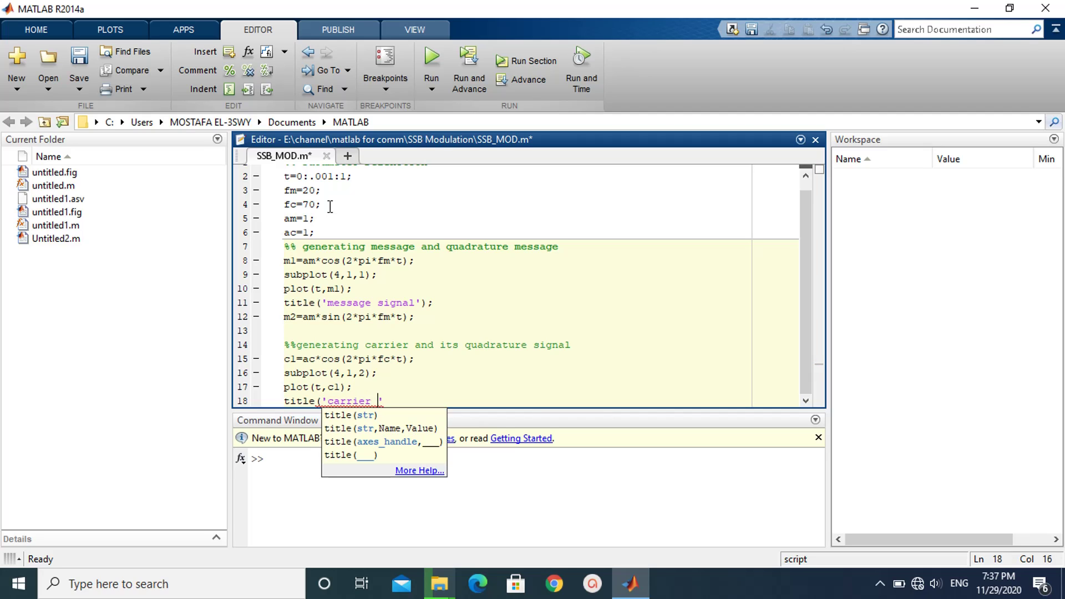
text(sin)
key(BackSpace)
text(gnal'))
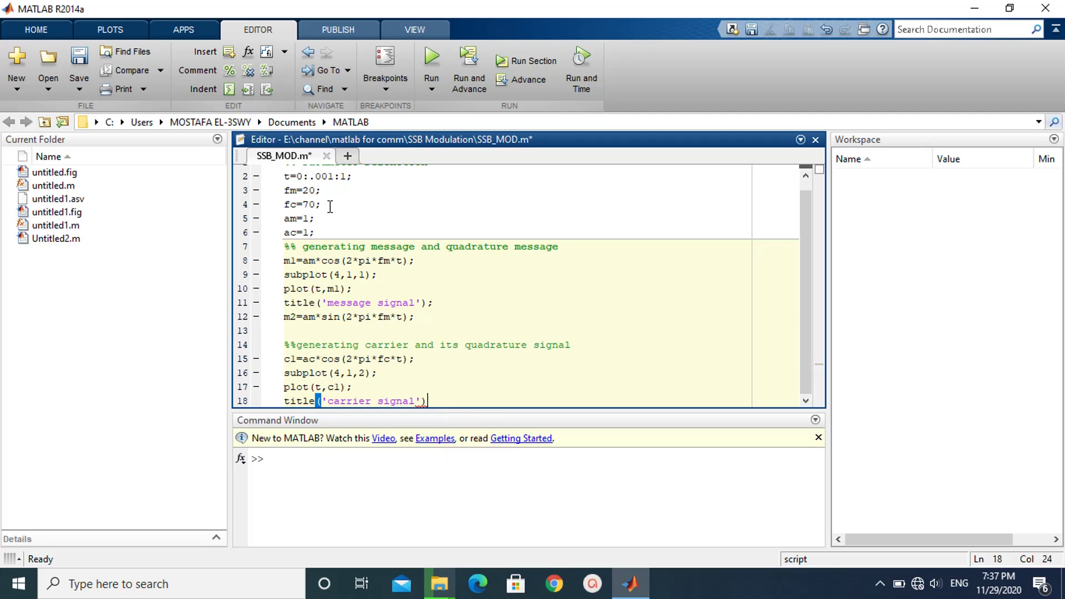
text(;)
key(Return)
Step: Define the quadrature carrier c2=ac*sin(2*pi*fc*t);
text(xlab)
key(BackSpace)
key(BackSpace)
key(BackSpace)
key(BackSpace)
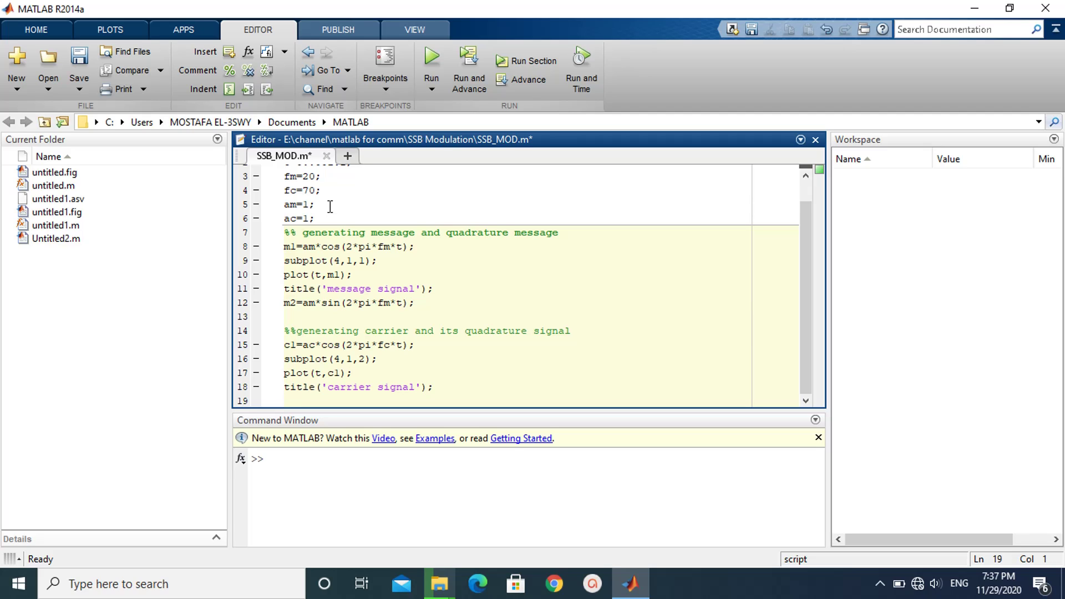
text(c2=)
text(ac*sin)
text((2*pi)
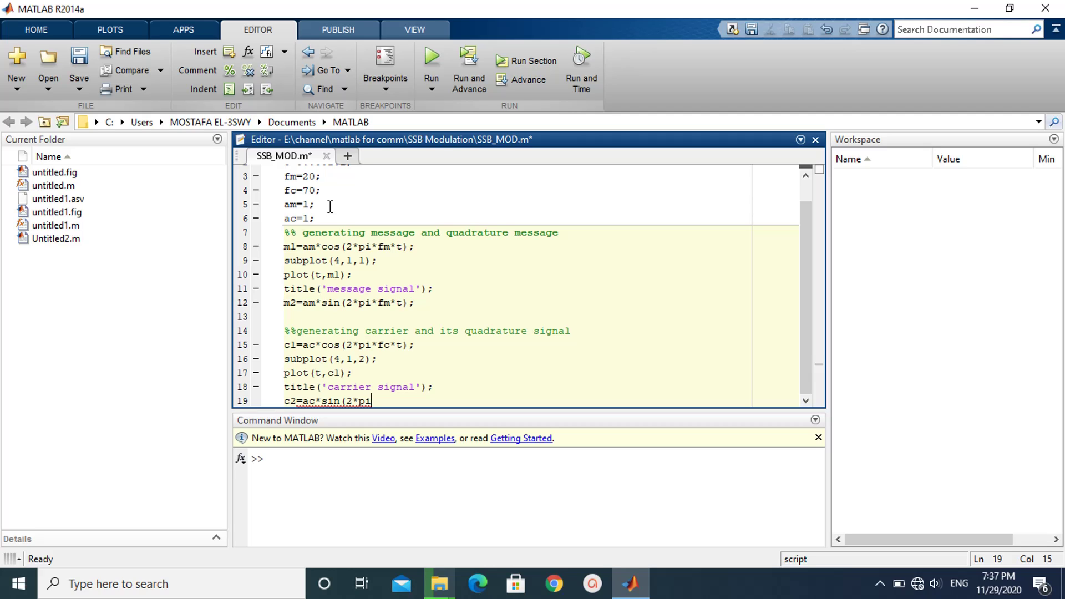
text(*fc*t)
text();)
key(Return)
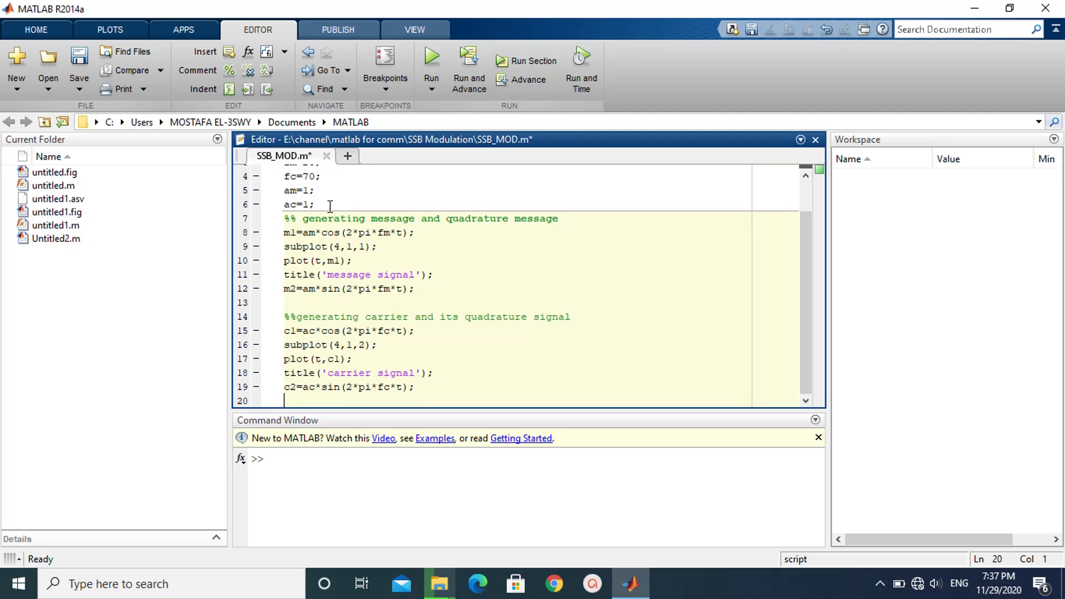
Step: Add a 'generating modulated signal' section defining susb=m1.*c1-m2.*c2;
key(Return)
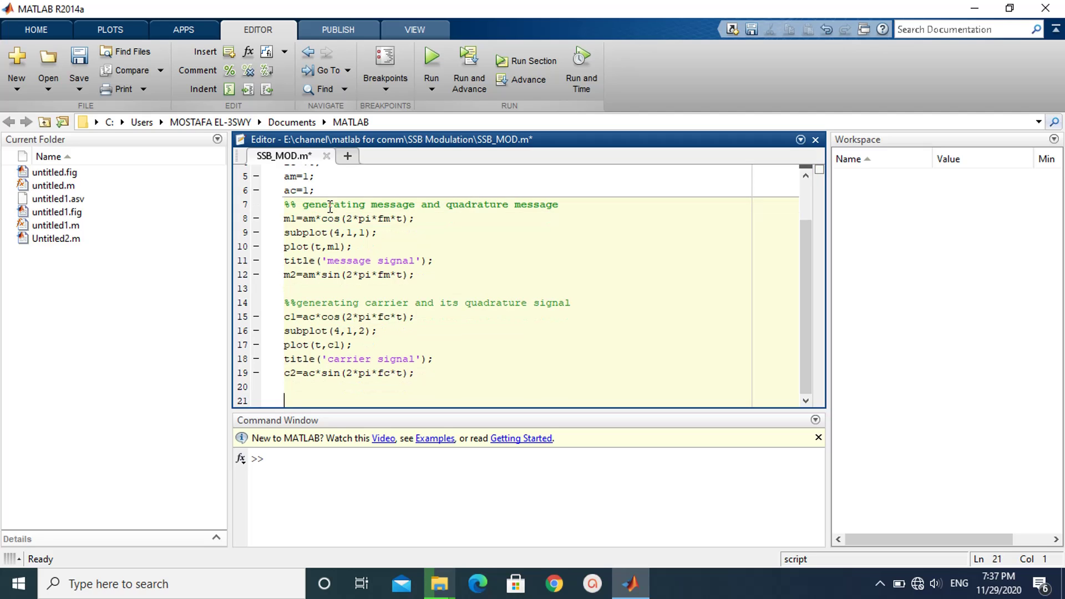
text(%% genera)
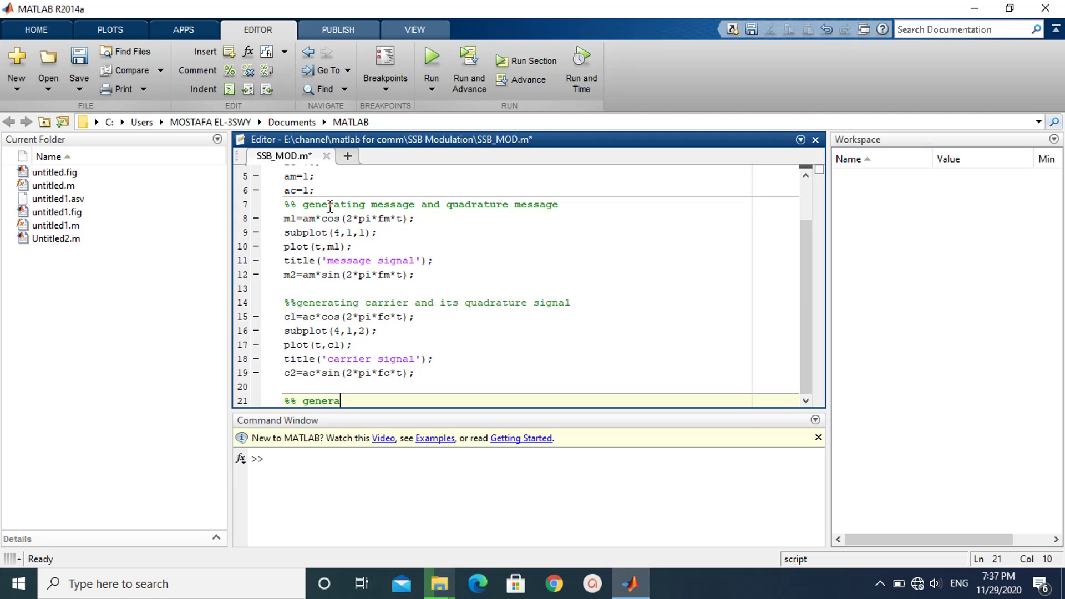
text(ting )
text(modulated signal)
key(Return)
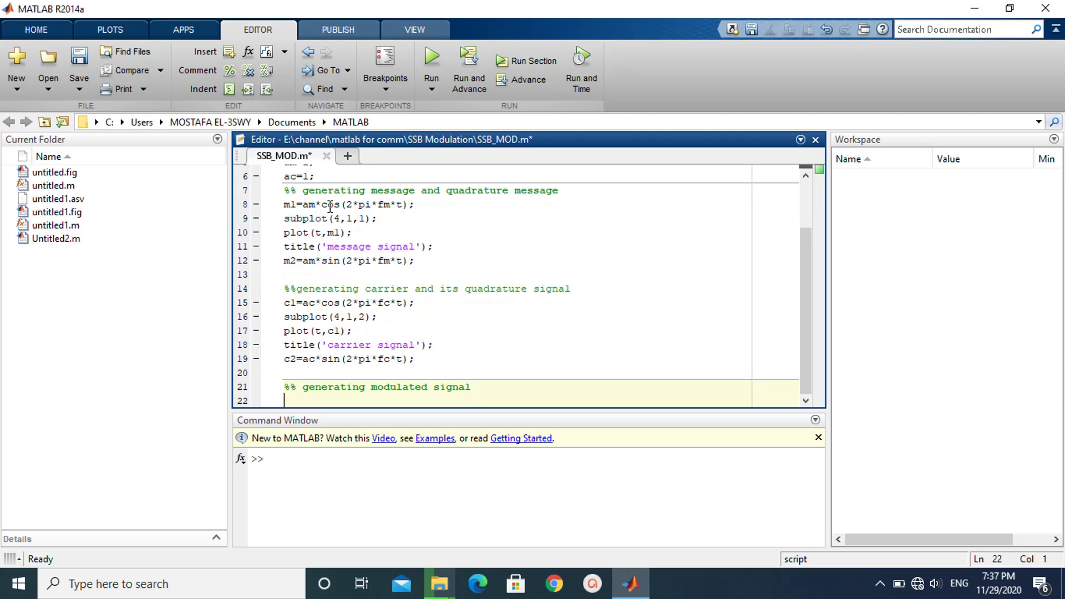
text(s)
text(usb=)
text(ml)
text(.)
text(*cl)
text(-)
text(m2.)
text(*)
text(c)
text(2)
text(;)
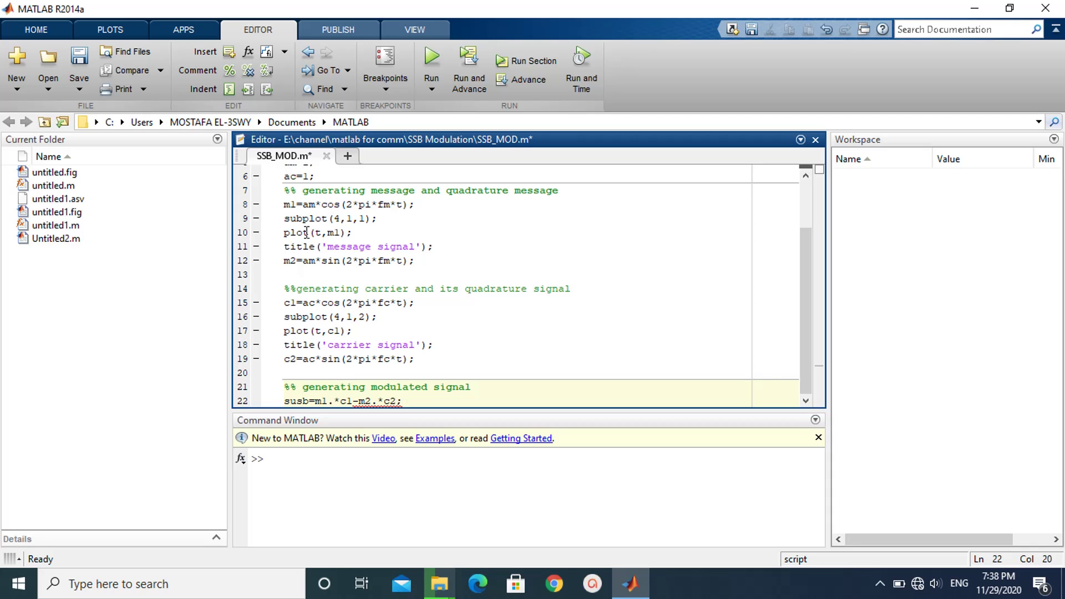
Step: Duplicate the susb line and edit the copy into slsb=m1.*c1+m2.*c2;
click(358, 401)
triple_click(359, 402)
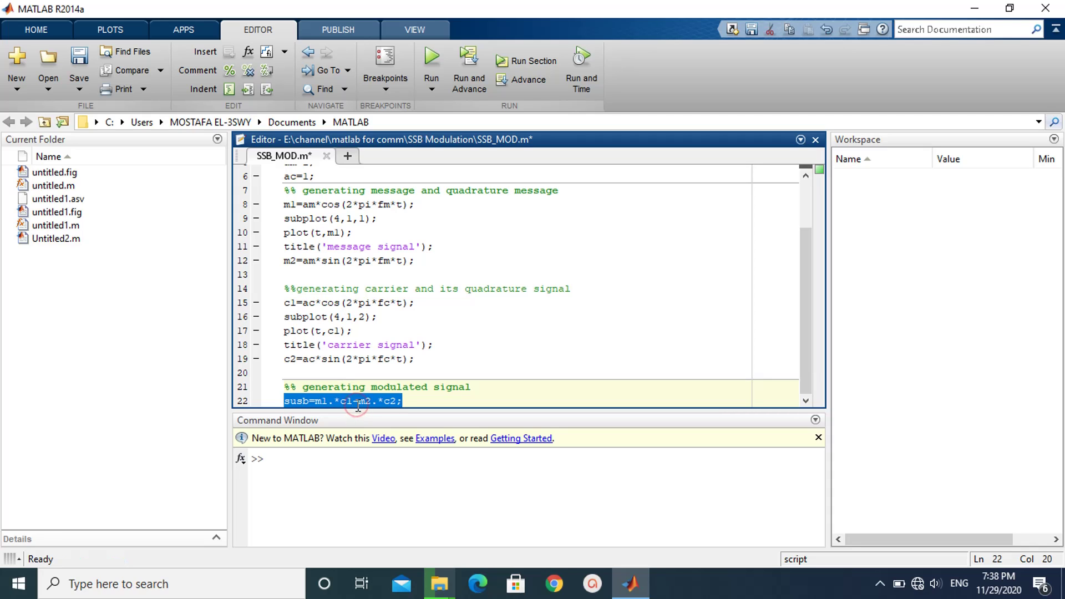
key(ctrl+c)
click(408, 398)
key(Return)
key(ctrl+v)
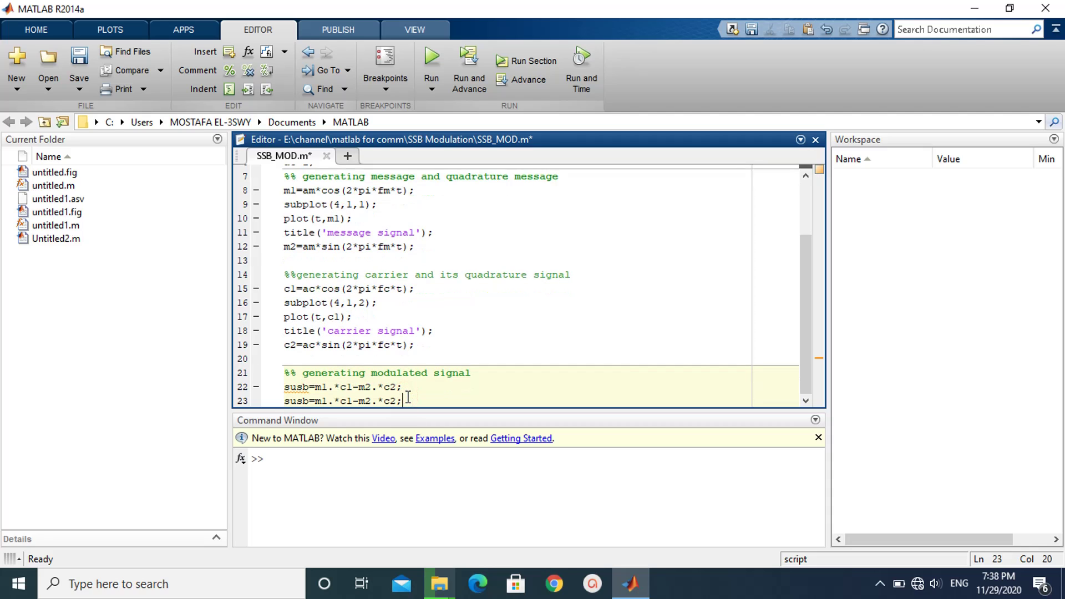
key(Left)
key(Left)
key(Left)
key(Left)
click(296, 400)
key(BackSpace)
text(l)
click(422, 398)
click(355, 400)
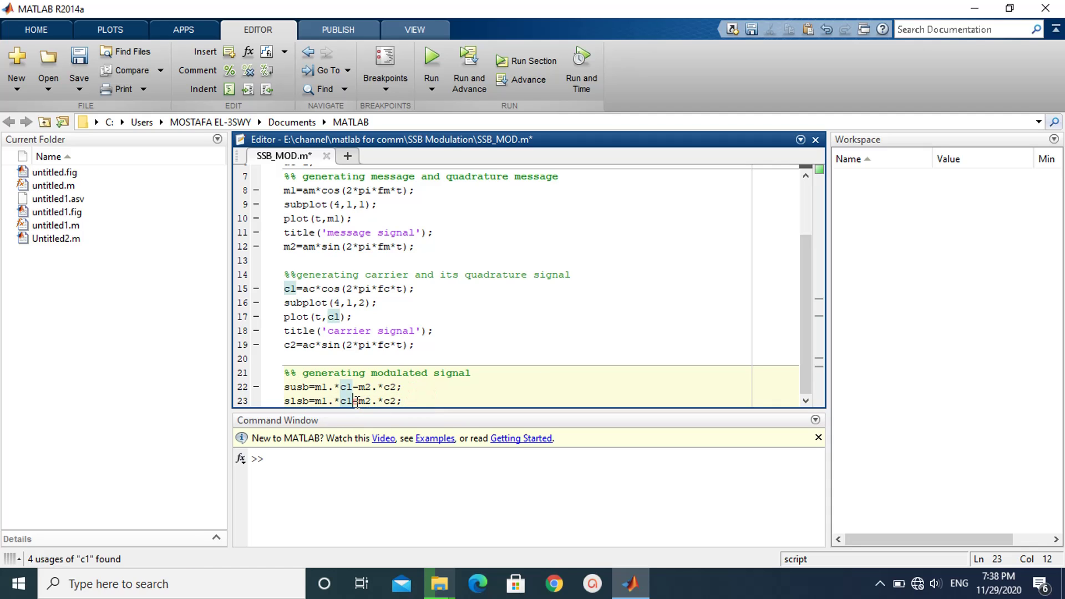
key(Delete)
text(+)
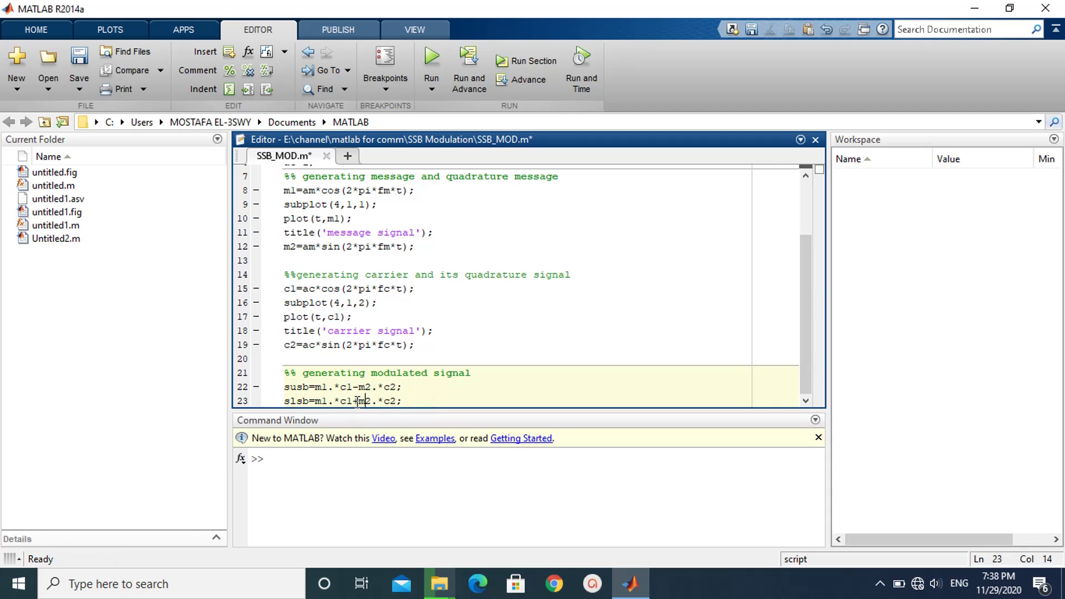
key(End)
Step: Begin the next subplot call on a new line below slsb
key(Return)
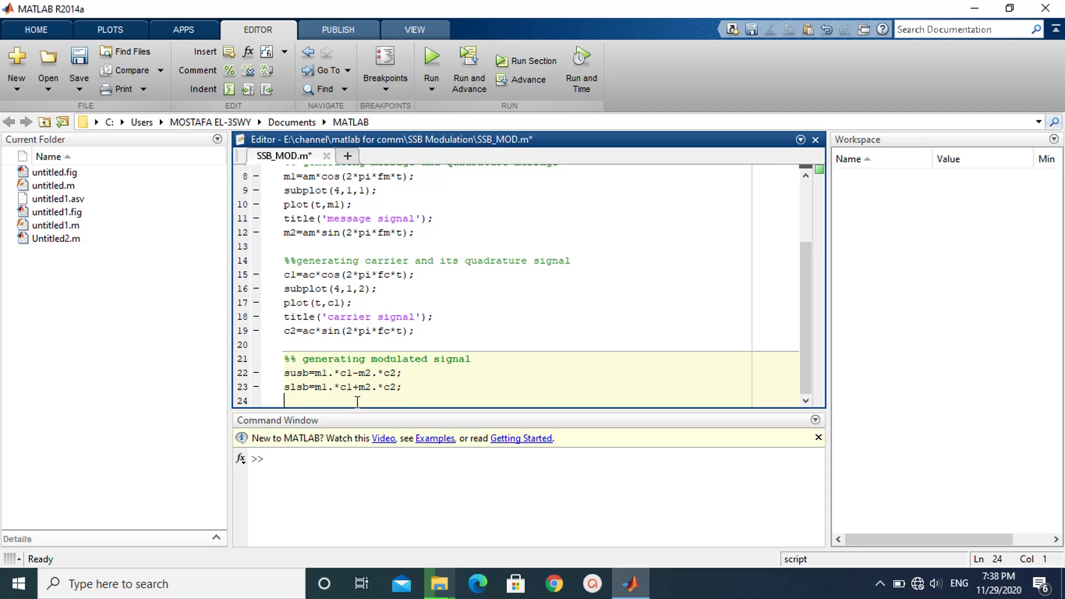
text(s)
key(BackSpace)
text(s)
text(ubplot(4,1,)
text(4)
Step: Correct the call to subplot(4,1,3) and plot susb against t
key(BackSpace)
text(3);)
key(Return)
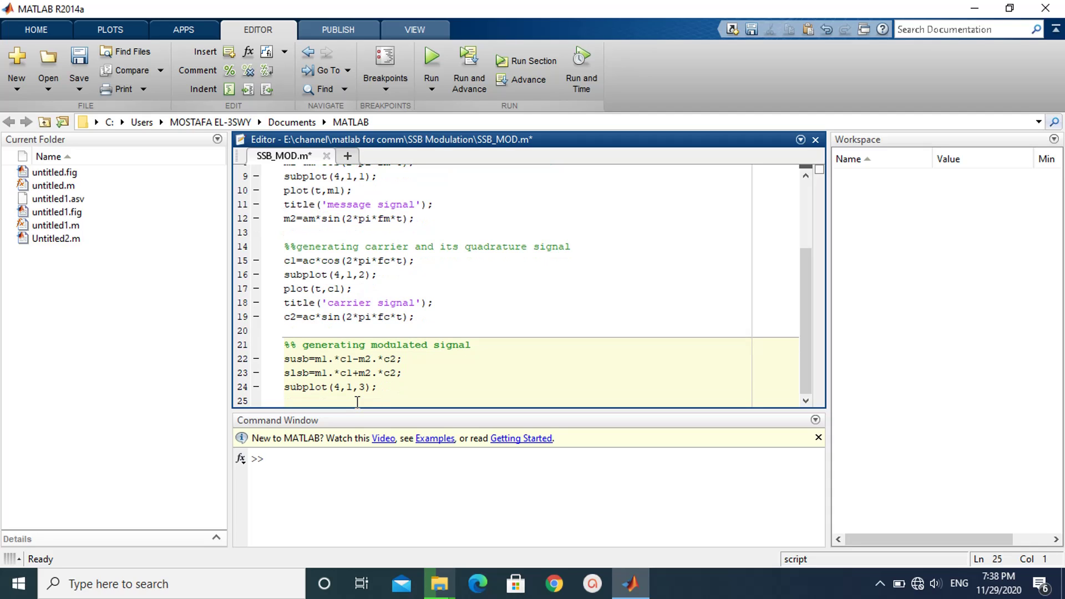
text(plot)
text((t,su)
text(sb)
text();)
Step: Title the plot 'USB signal' and select the USB plot and title lines
key(Return)
text(title)
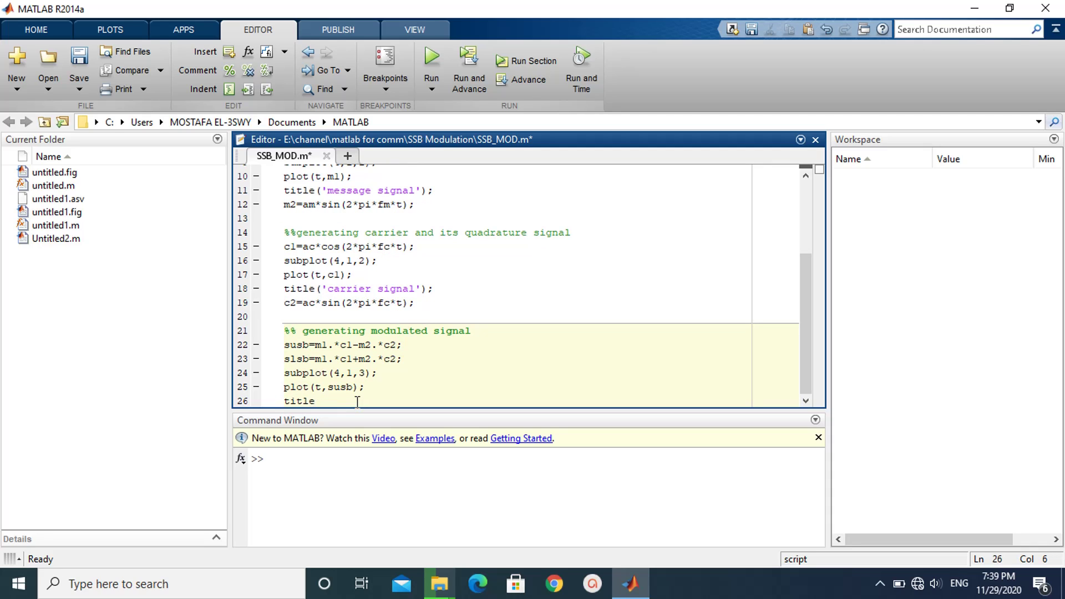
text(()
text('')
key(Left)
text(US)
text(B signal')
text();)
key(Return)
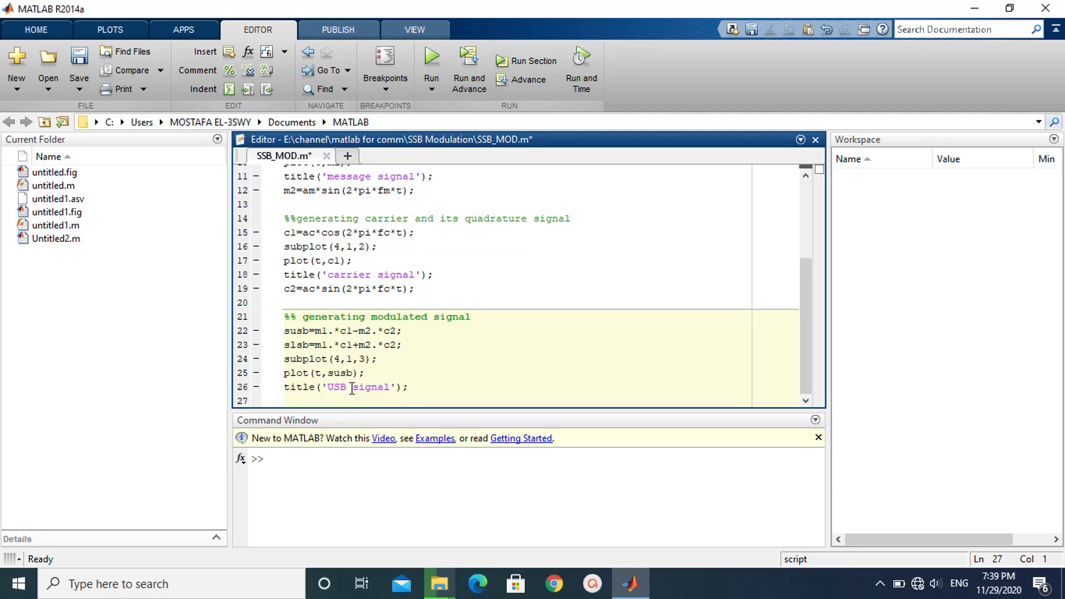
double_click(346, 387)
click(347, 387)
drag(435, 388, 284, 375)
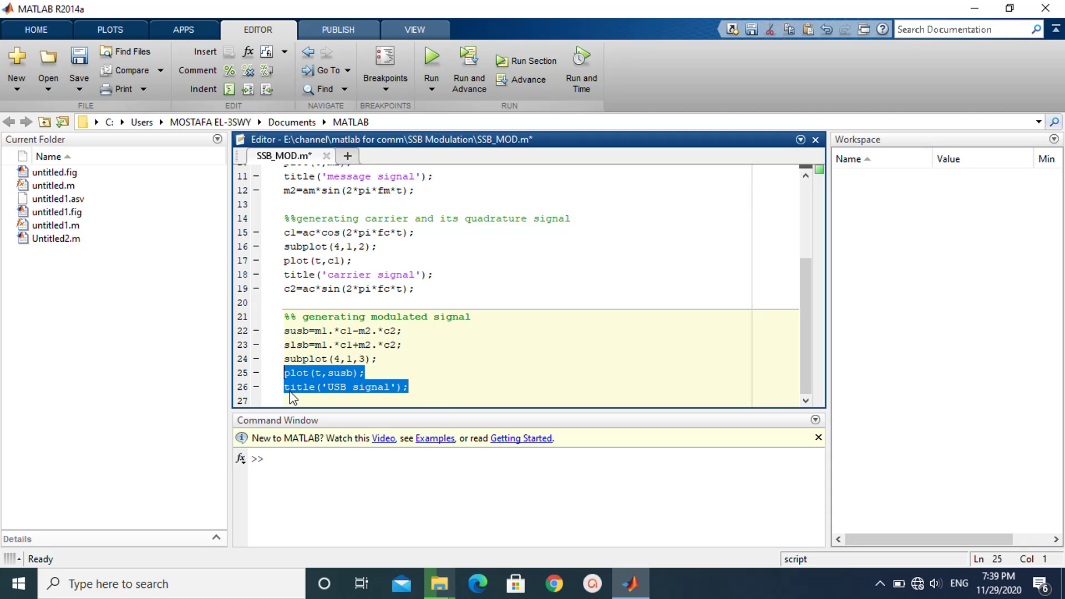
Step: Paste a copy edited to plot slsb titled 'LSB signal', then save and run
click(293, 401)
key(Return)
key(ctrl+v)
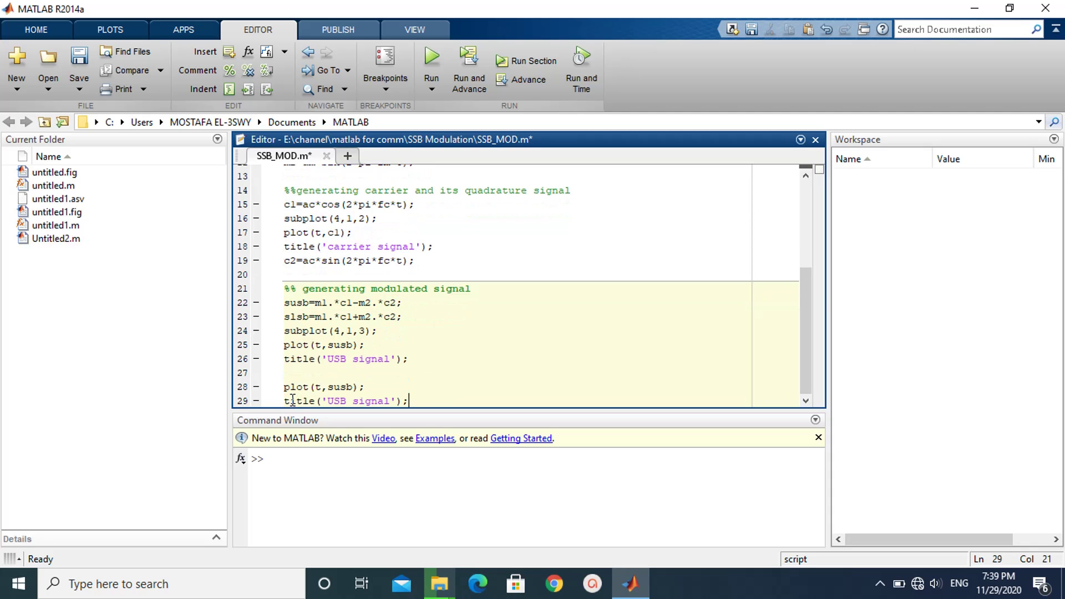
click(340, 386)
key(BackSpace)
text(l)
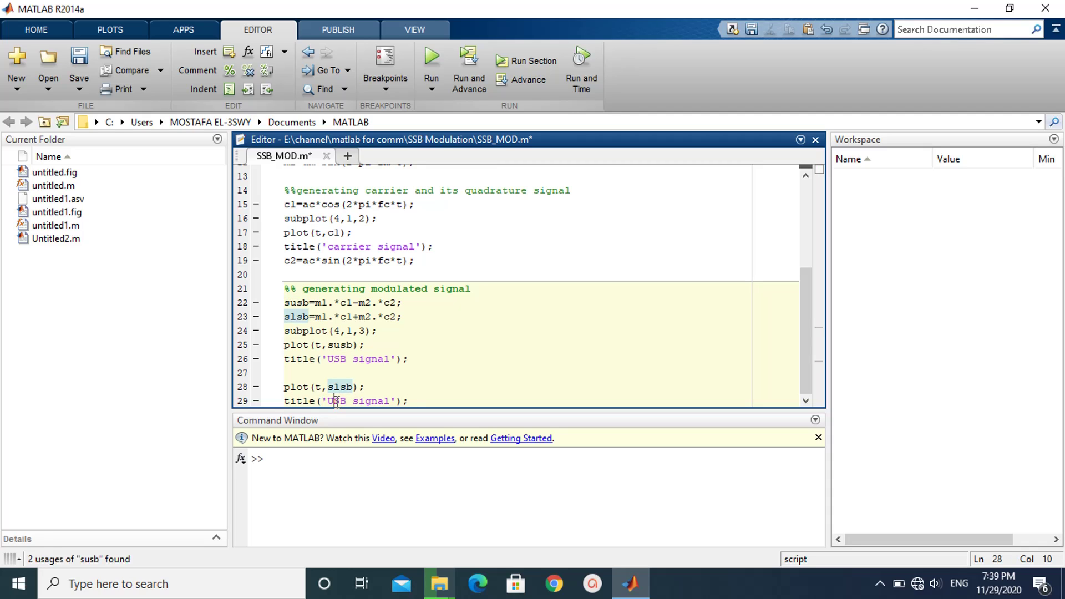
click(336, 400)
key(BackSpace)
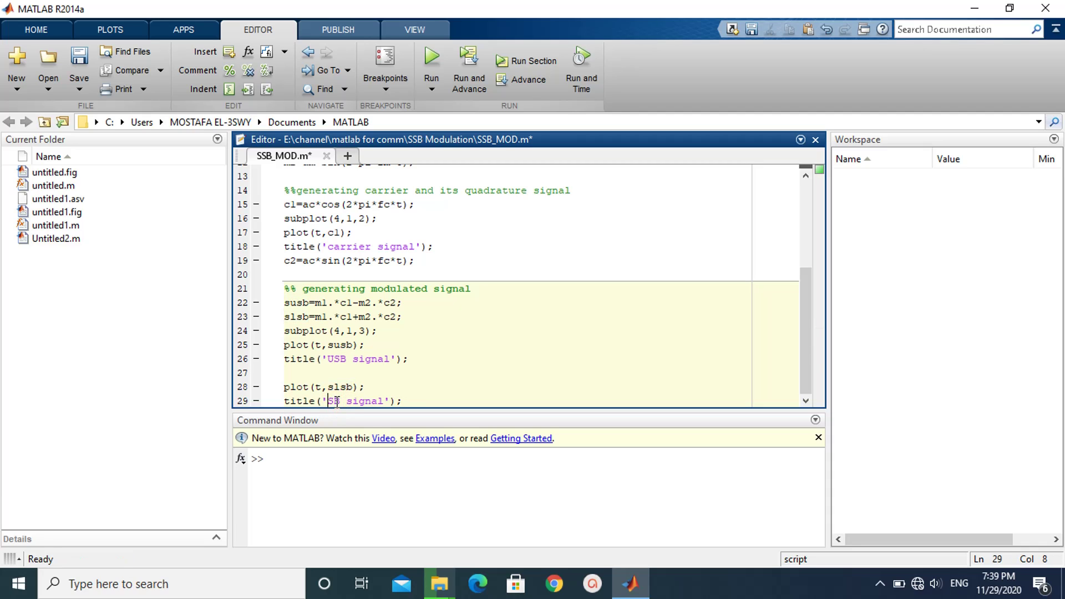
text(L)
triple_click(335, 400)
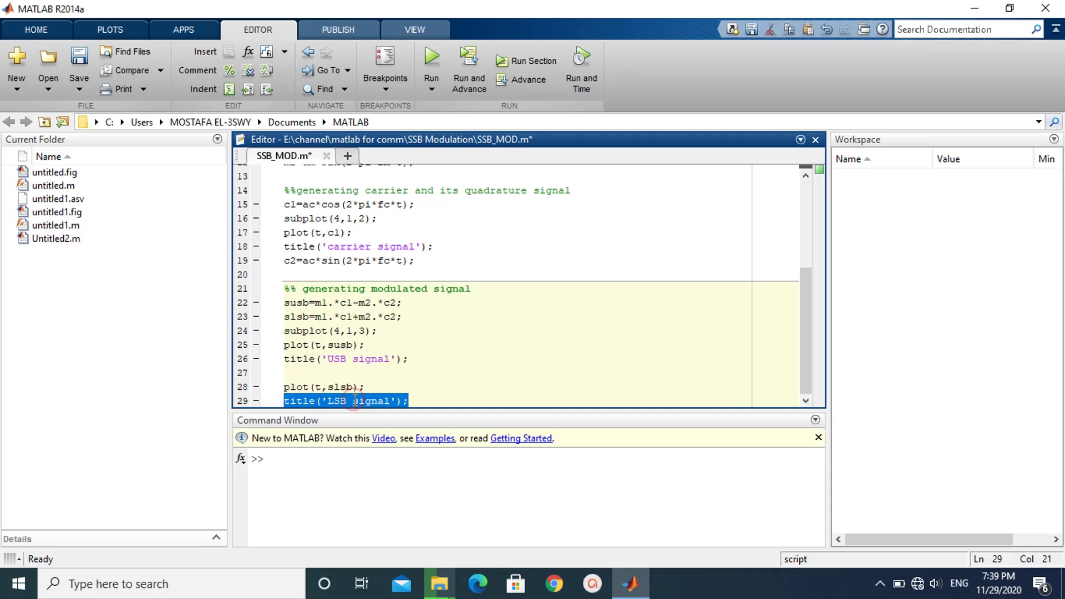
click(434, 57)
Step: Switch to the script's folder, insert subplot(4,1,4) above the LSB plot, and rerun
click(455, 336)
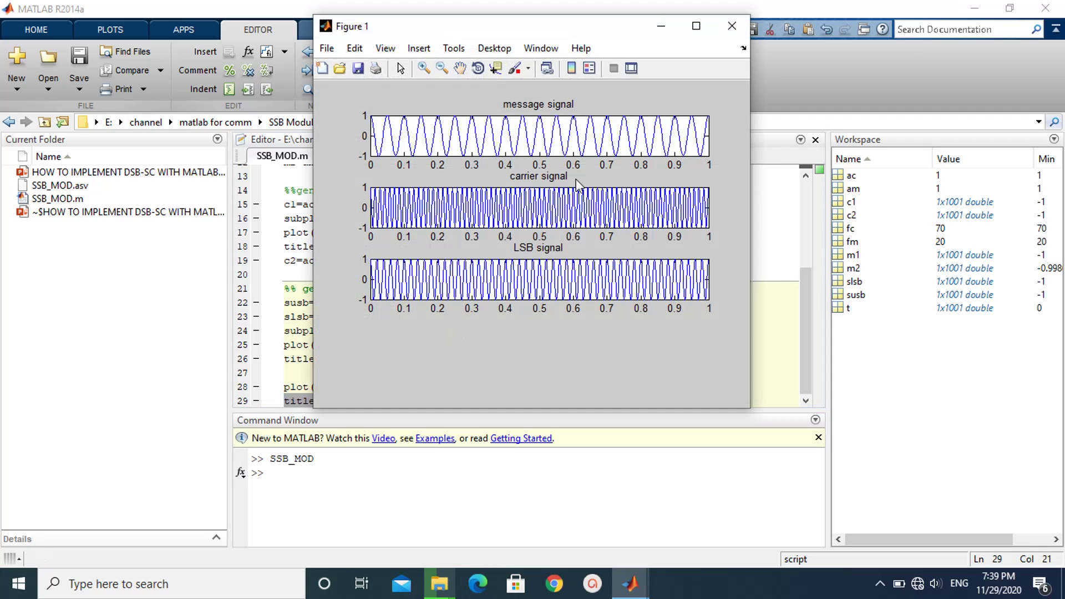
click(660, 26)
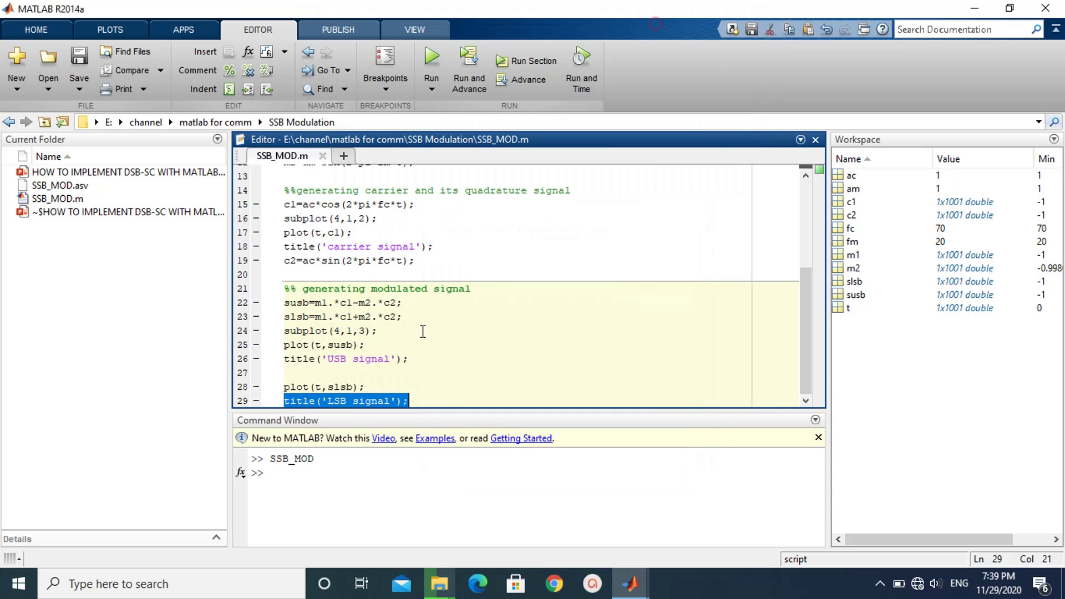
triple_click(348, 330)
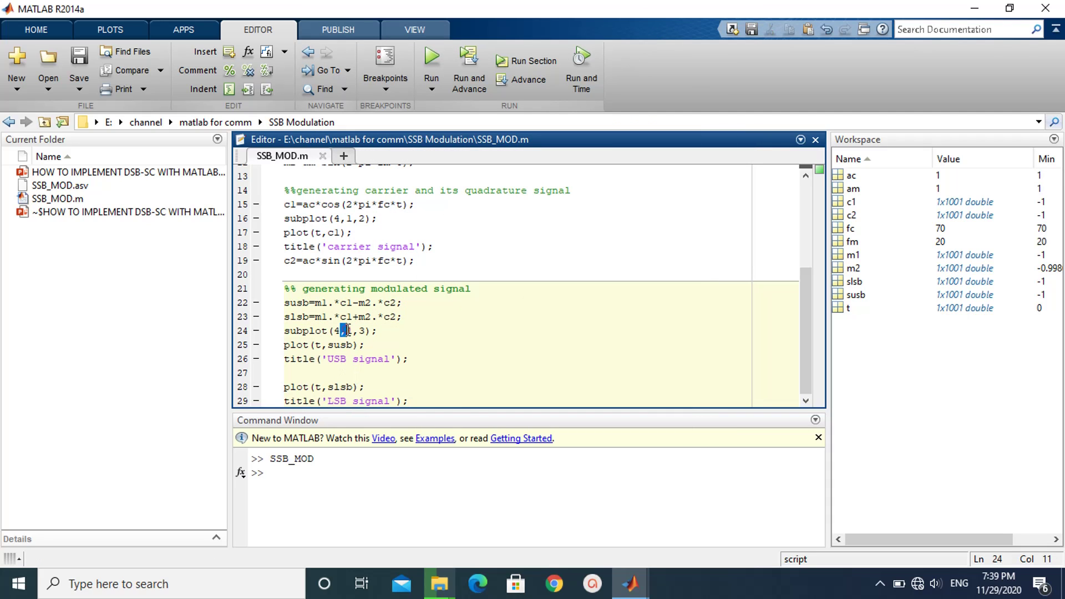
key(ctrl+c)
click(304, 374)
key(ctrl+v)
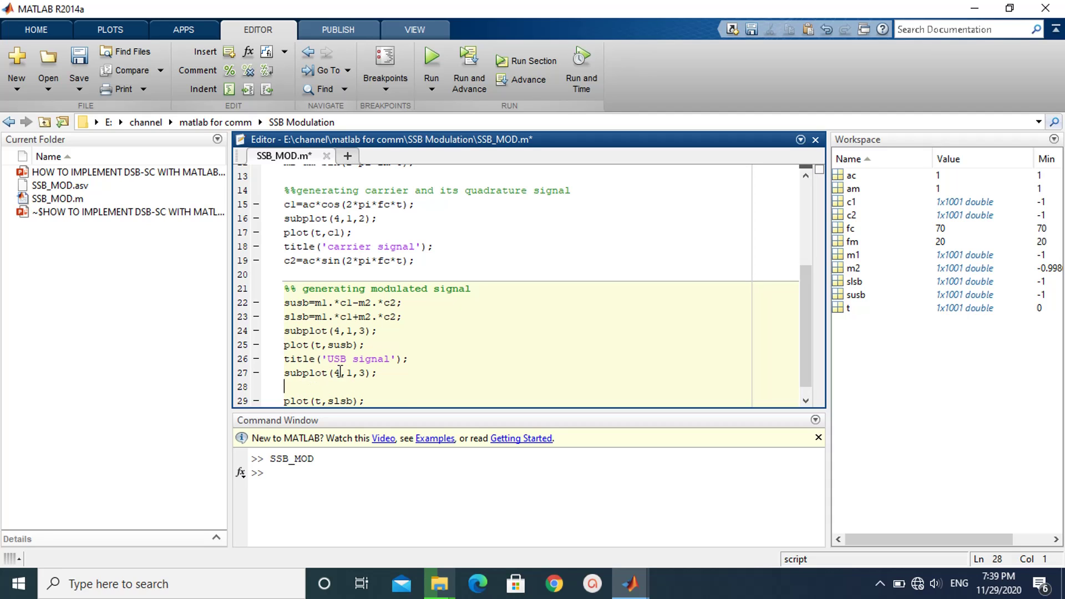
double_click(361, 372)
text(4)
click(428, 58)
Step: Bring Figure 1 to the front and maximize it to show the message, carrier, USB and LSB subplots
click(716, 543)
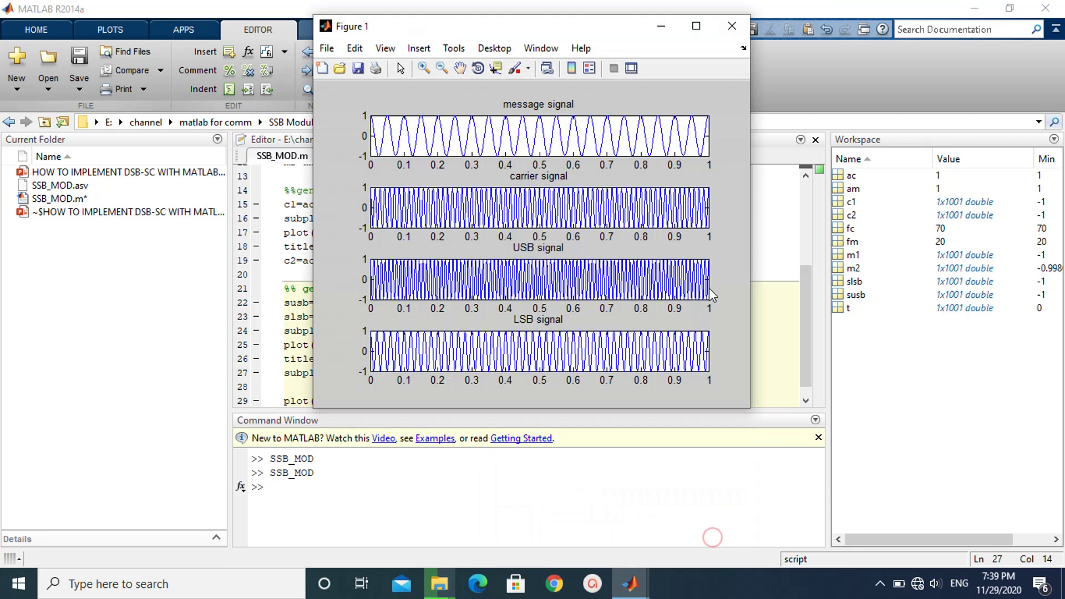
click(702, 21)
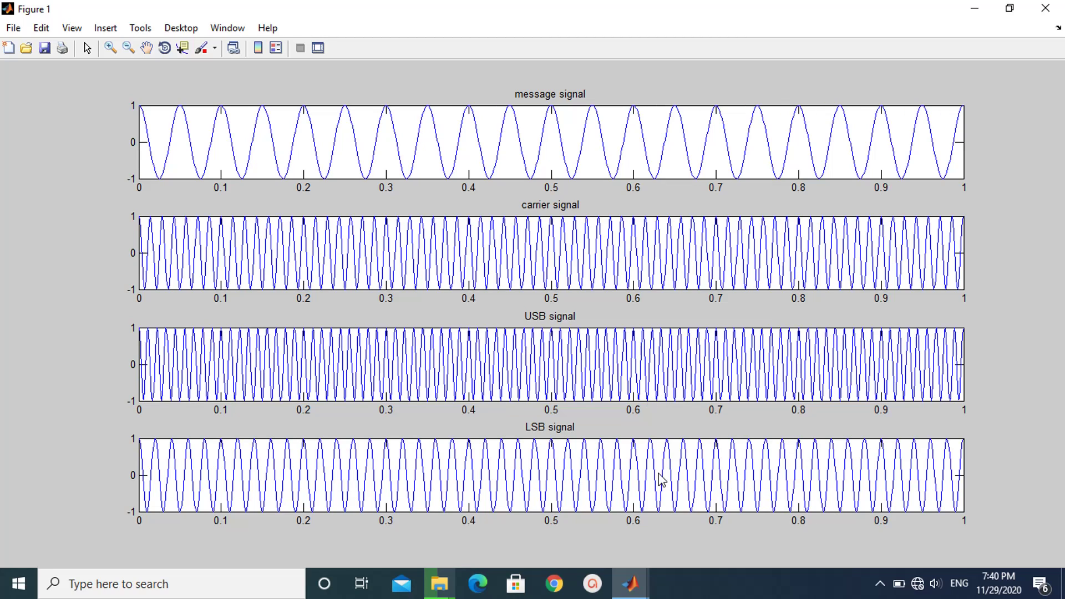
click(880, 583)
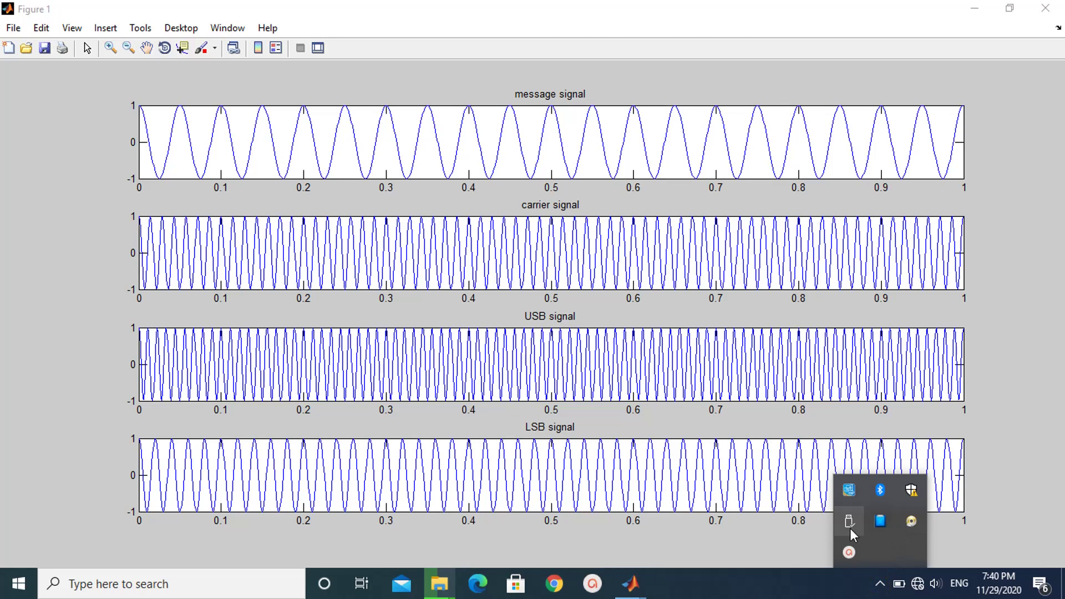
click(880, 548)
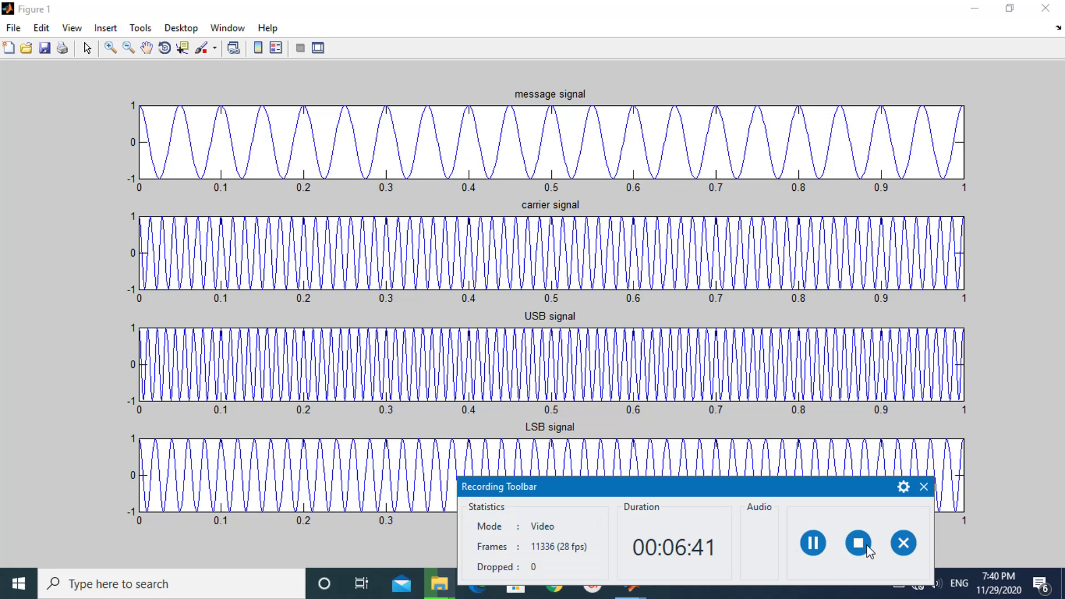